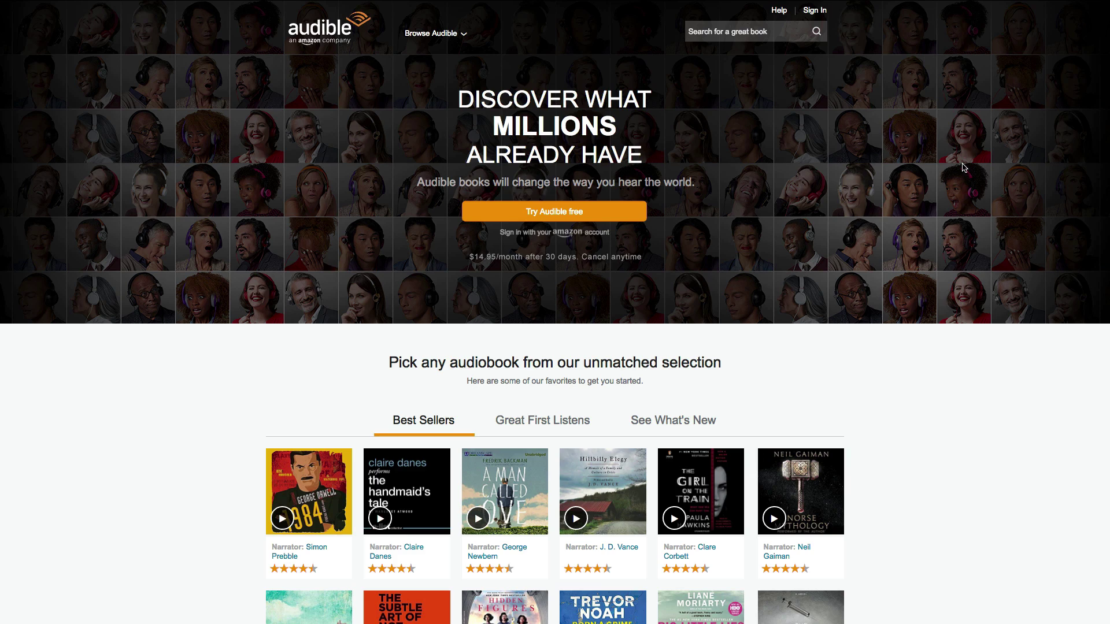
Scroll down the Audible home page to reach the Photography Exposure audiobook, priced $3.95
{"action": "scroll", "coordinate": [964, 168], "scroll_direction": "down", "scroll_amount": 3}
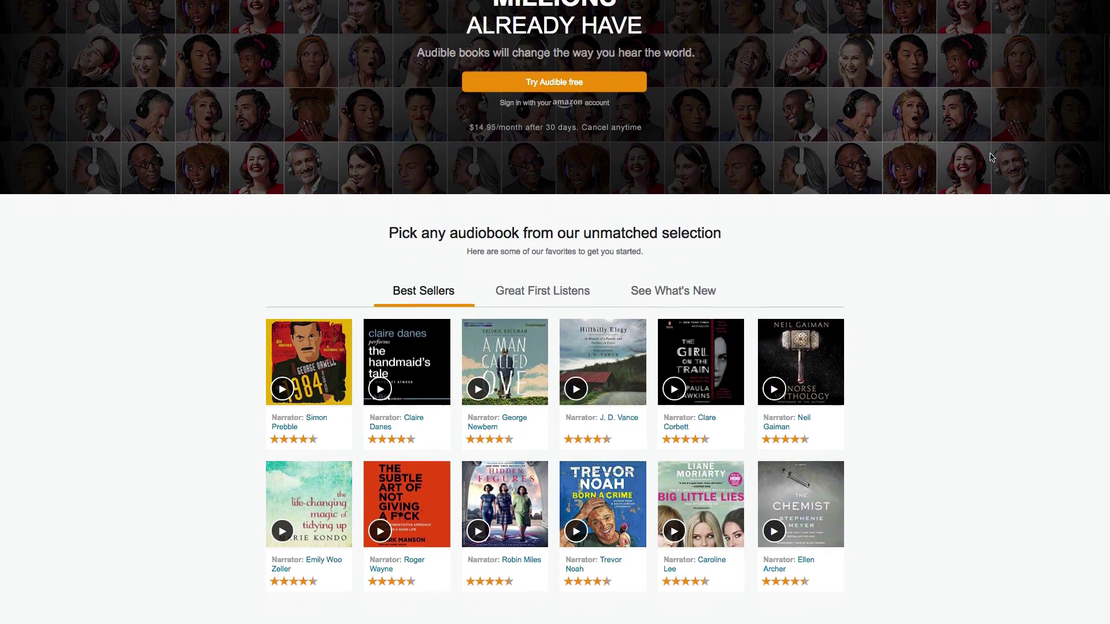
{"action": "scroll", "coordinate": [991, 158], "scroll_direction": "down", "scroll_amount": 3}
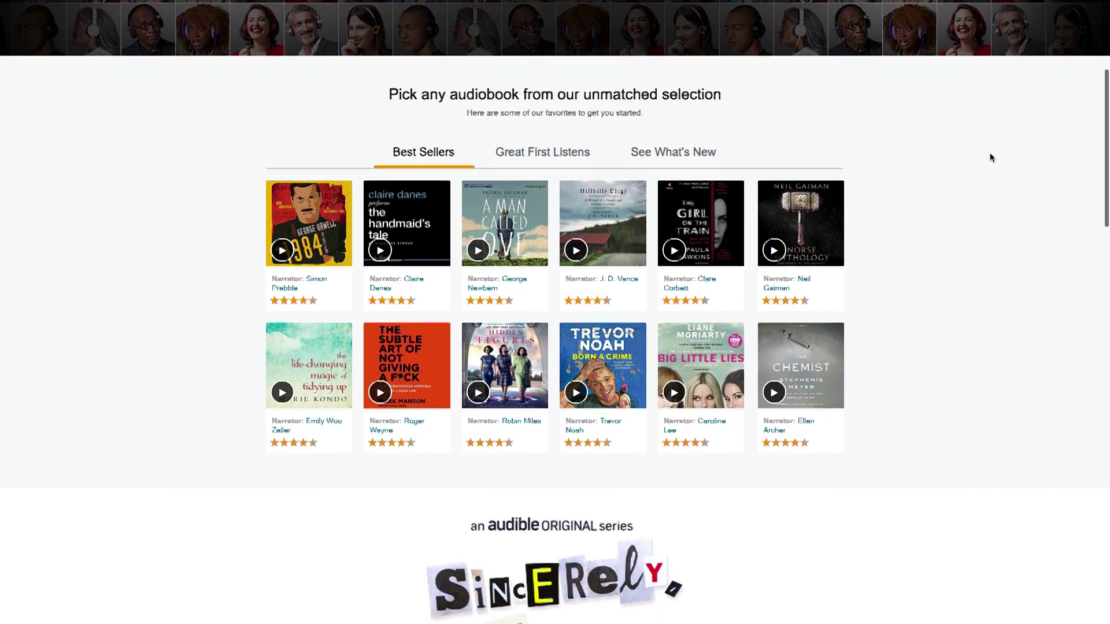
{"action": "scroll", "coordinate": [990, 154], "scroll_direction": "down", "scroll_amount": 4}
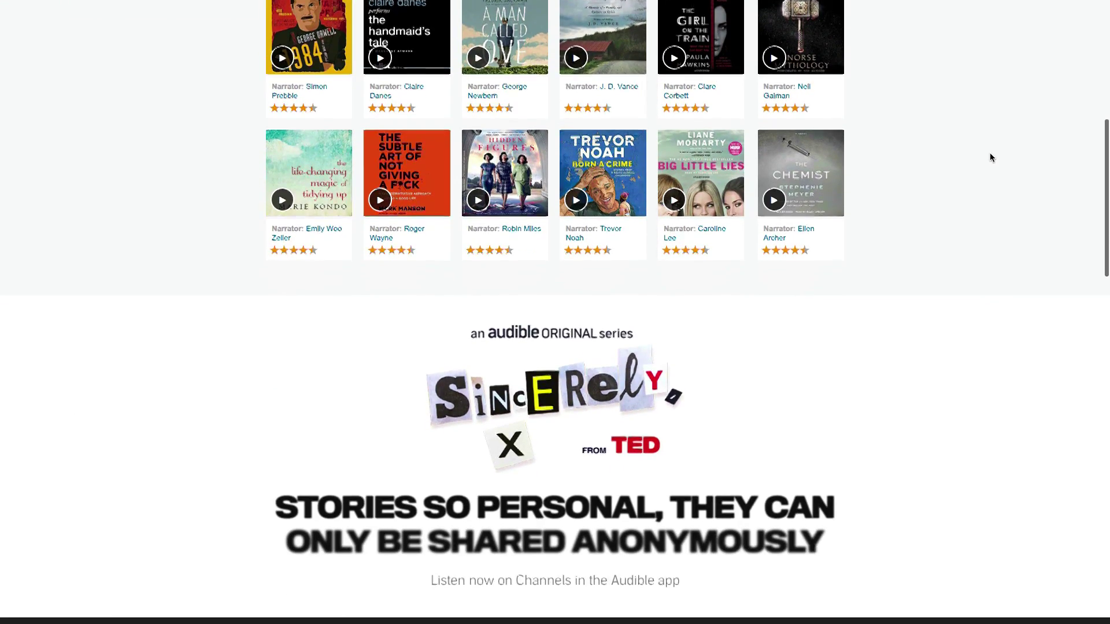
{"action": "scroll", "coordinate": [990, 154], "scroll_direction": "down", "scroll_amount": 3}
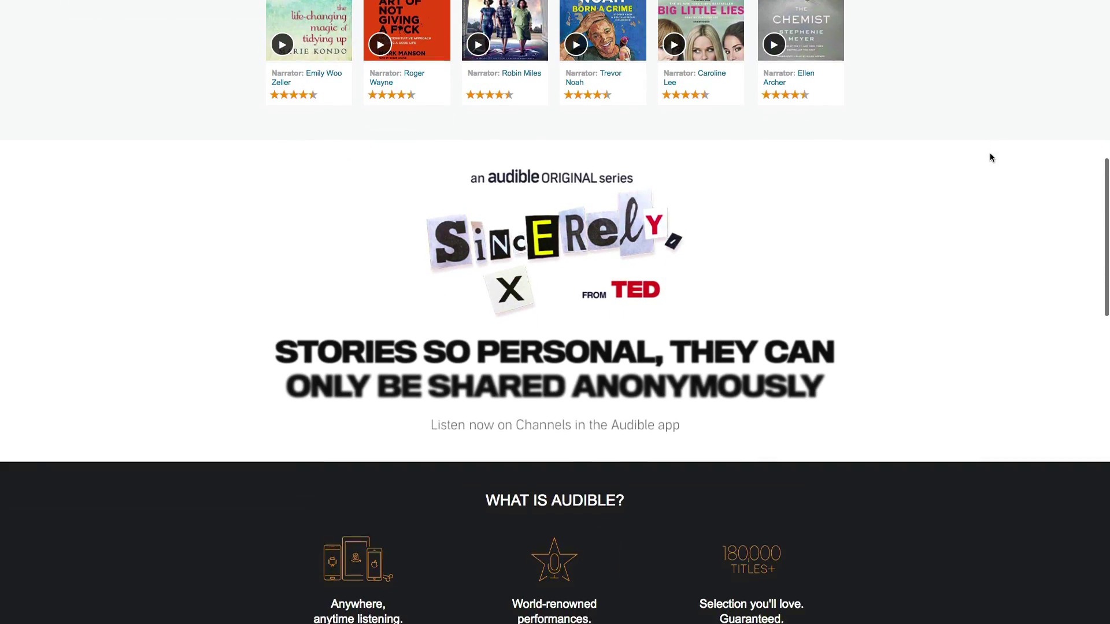
{"action": "scroll", "coordinate": [990, 158], "scroll_direction": "down", "scroll_amount": 4}
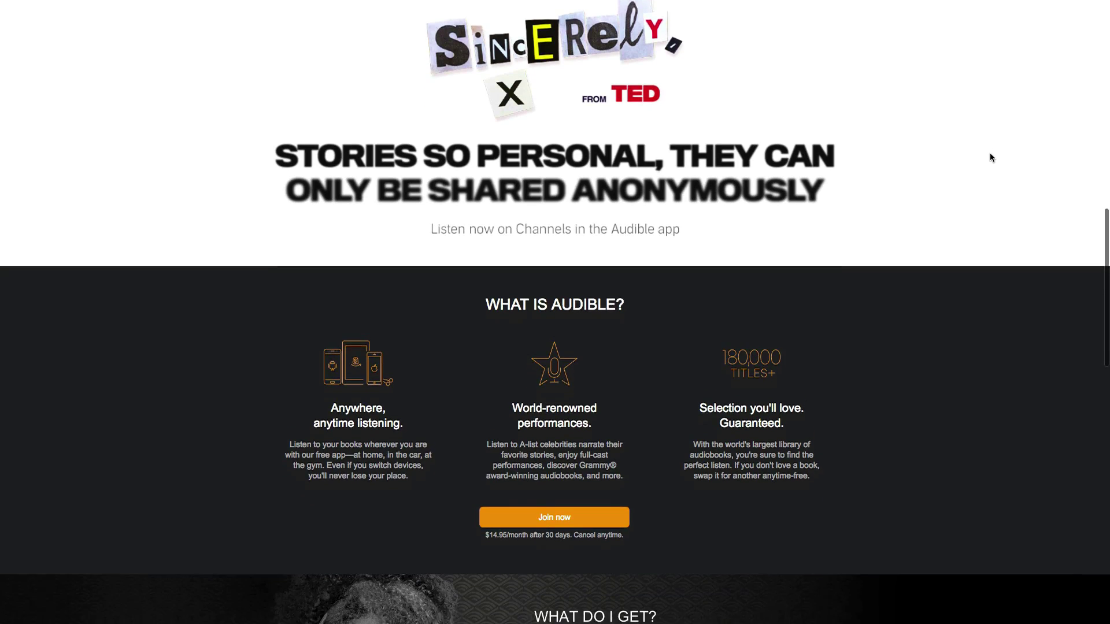
{"action": "scroll", "coordinate": [991, 153], "scroll_direction": "down", "scroll_amount": 4}
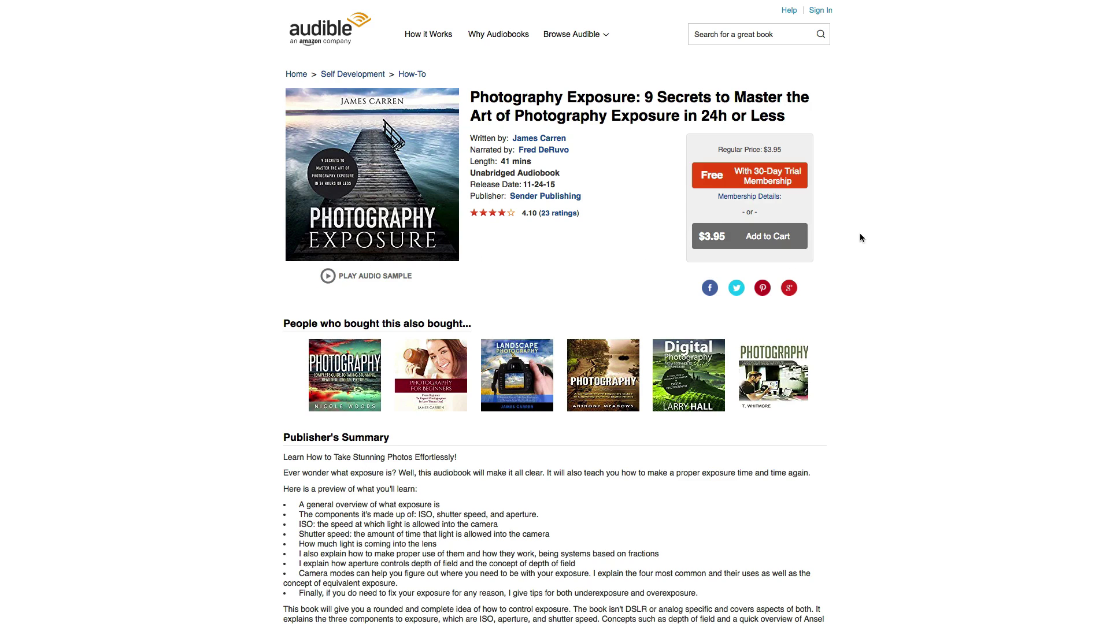
Scroll through the Photography Exposure book page and close the How It Works overview
{"action": "scroll", "coordinate": [956, 234], "scroll_direction": "down", "scroll_amount": 3}
{"action": "scroll", "coordinate": [956, 235], "scroll_direction": "down", "scroll_amount": 6}
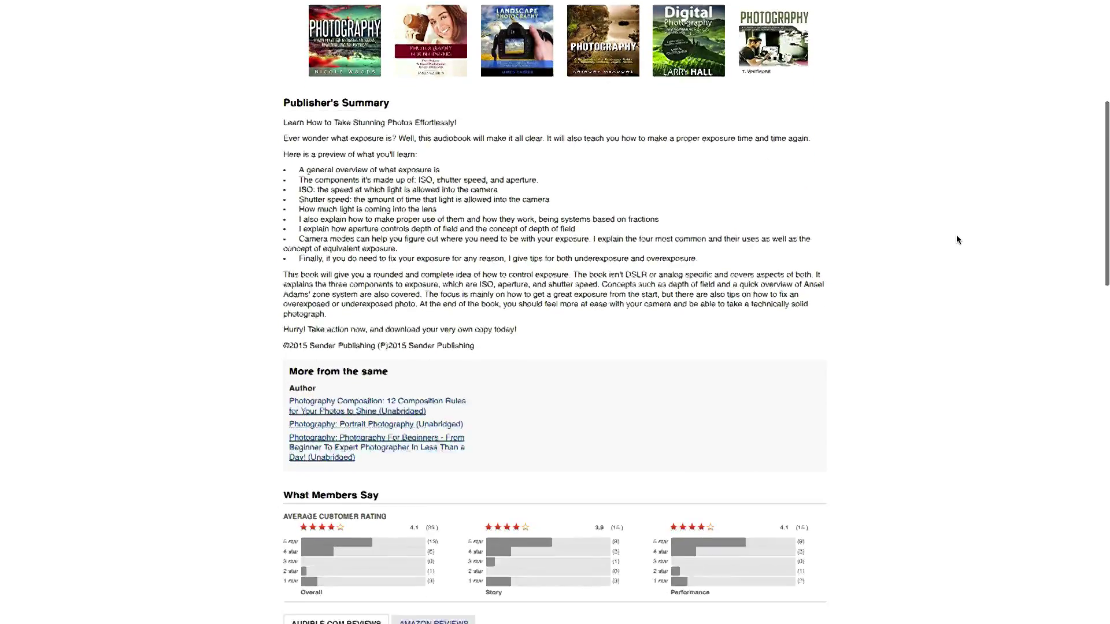
{"action": "scroll", "coordinate": [956, 235], "scroll_direction": "up", "scroll_amount": 5}
{"action": "scroll", "coordinate": [956, 235], "scroll_direction": "up", "scroll_amount": 4}
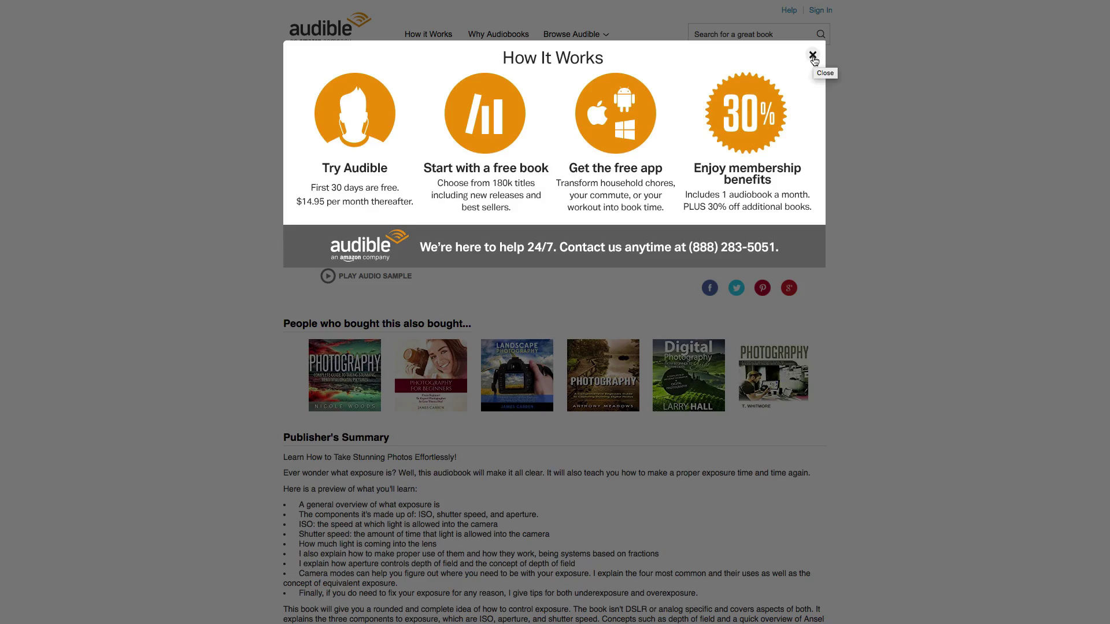
{"action": "left_click", "coordinate": [813, 56]}
Browse the Comedy category, submit the account sign-in, and return to Audible's Best Sellers home page
{"action": "mouse_move", "coordinate": [555, 36]}
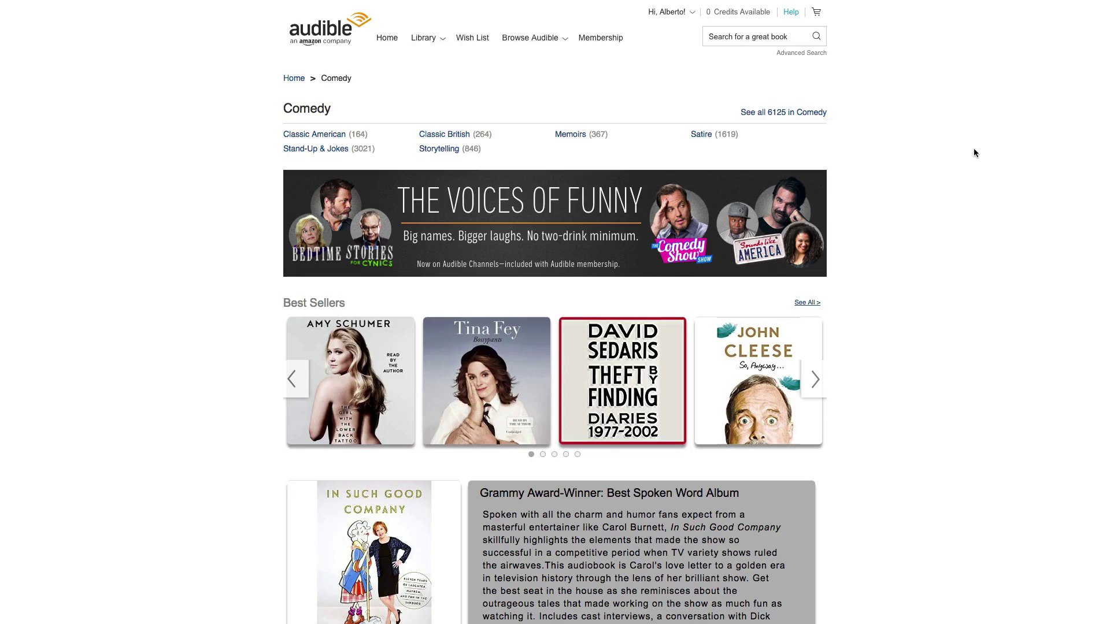
{"action": "scroll", "coordinate": [973, 150], "scroll_direction": "down", "scroll_amount": 5}
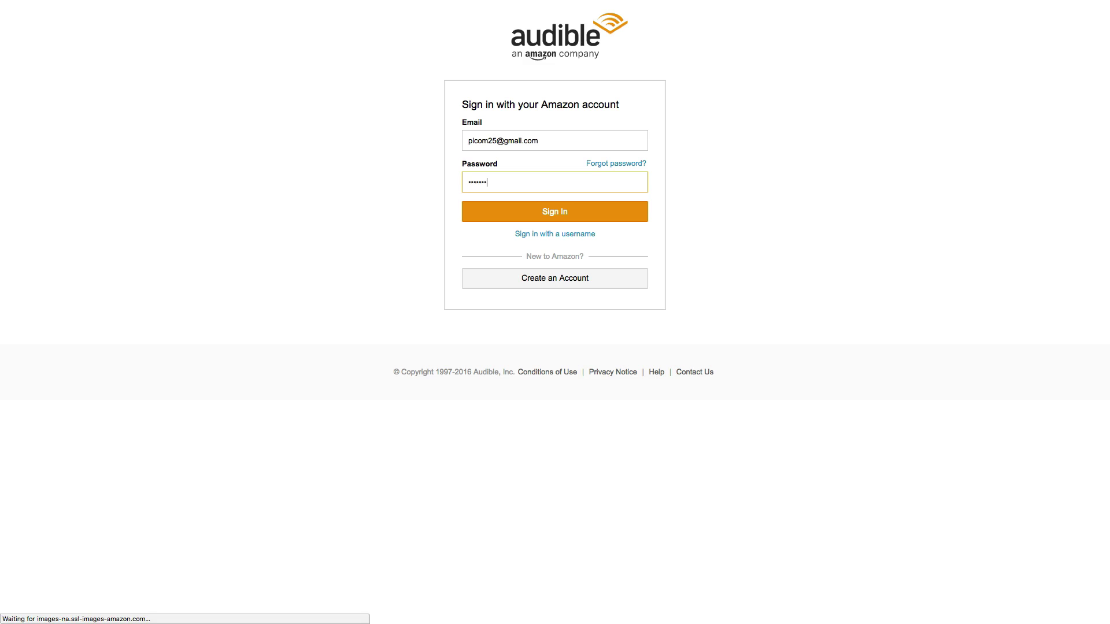
{"action": "key", "text": "Return"}
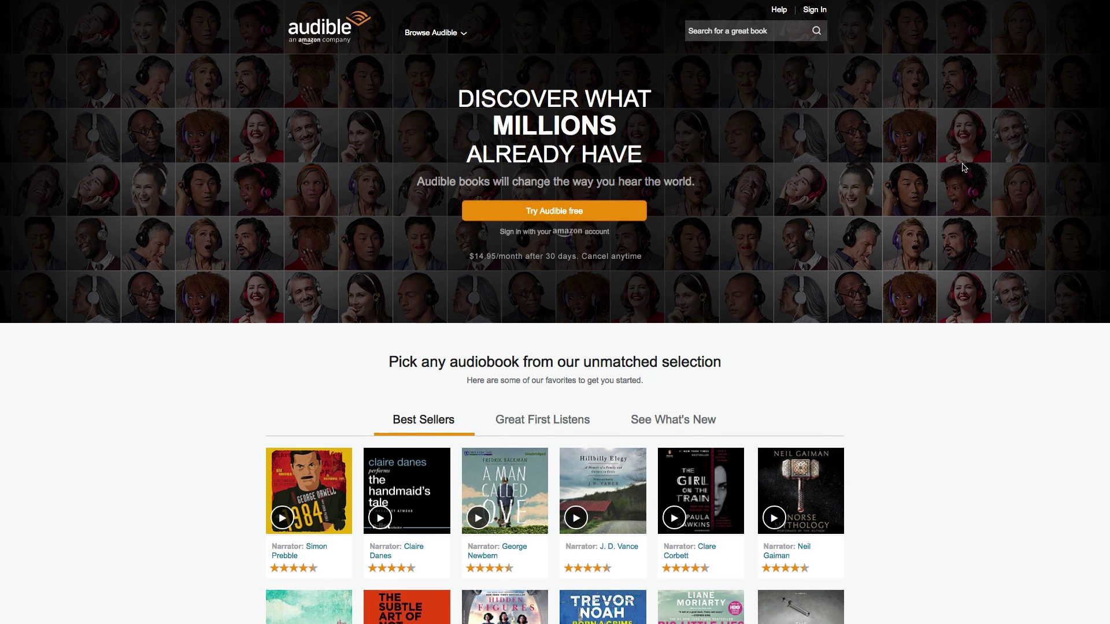
{"action": "scroll", "coordinate": [977, 162], "scroll_direction": "down", "scroll_amount": 3}
{"action": "scroll", "coordinate": [990, 156], "scroll_direction": "down", "scroll_amount": 3}
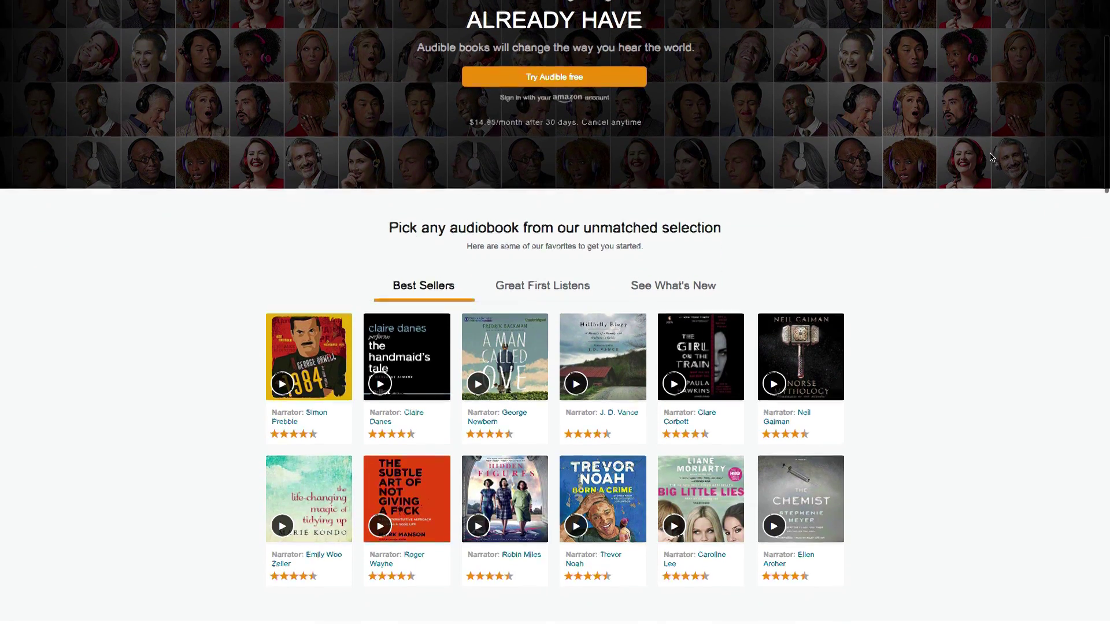
{"action": "scroll", "coordinate": [990, 157], "scroll_direction": "down", "scroll_amount": 3}
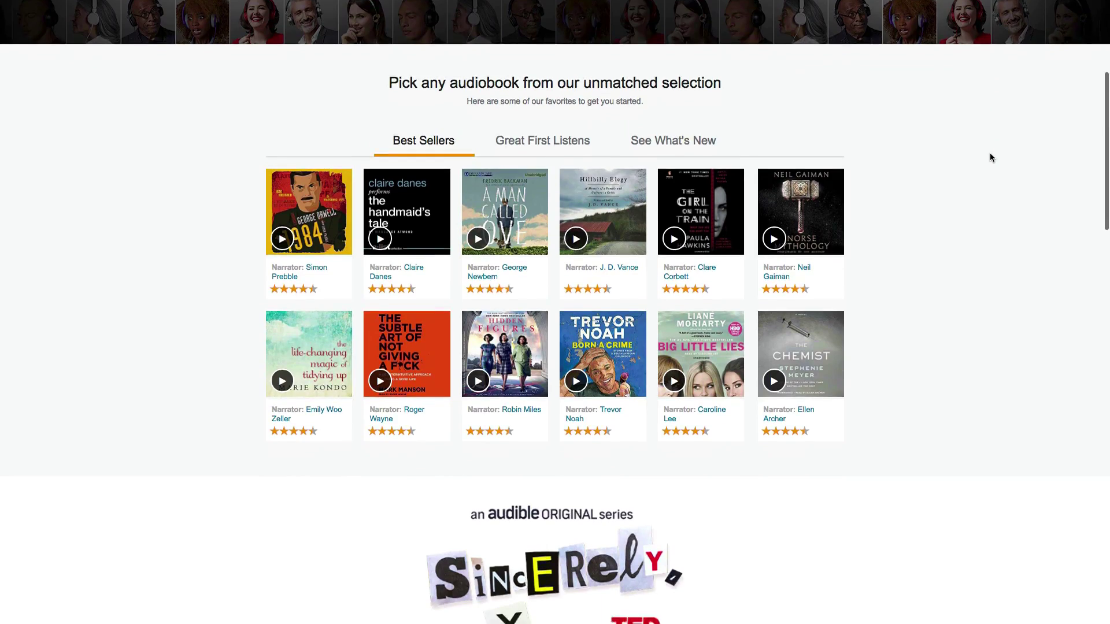
{"action": "scroll", "coordinate": [991, 157], "scroll_direction": "down", "scroll_amount": 4}
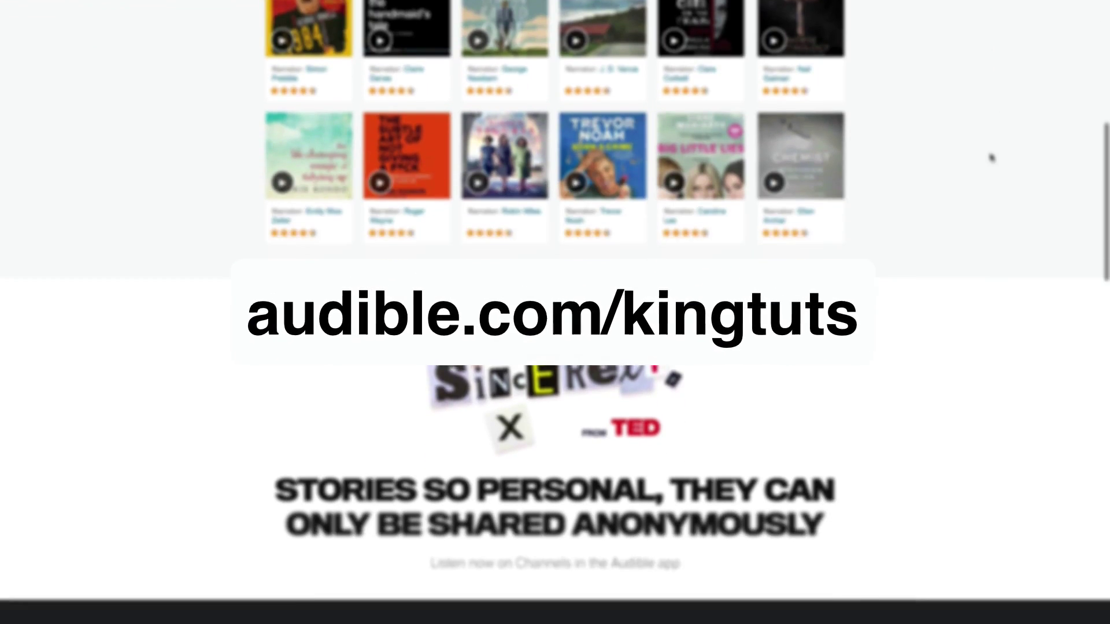
{"action": "scroll", "coordinate": [991, 158], "scroll_direction": "down", "scroll_amount": 3}
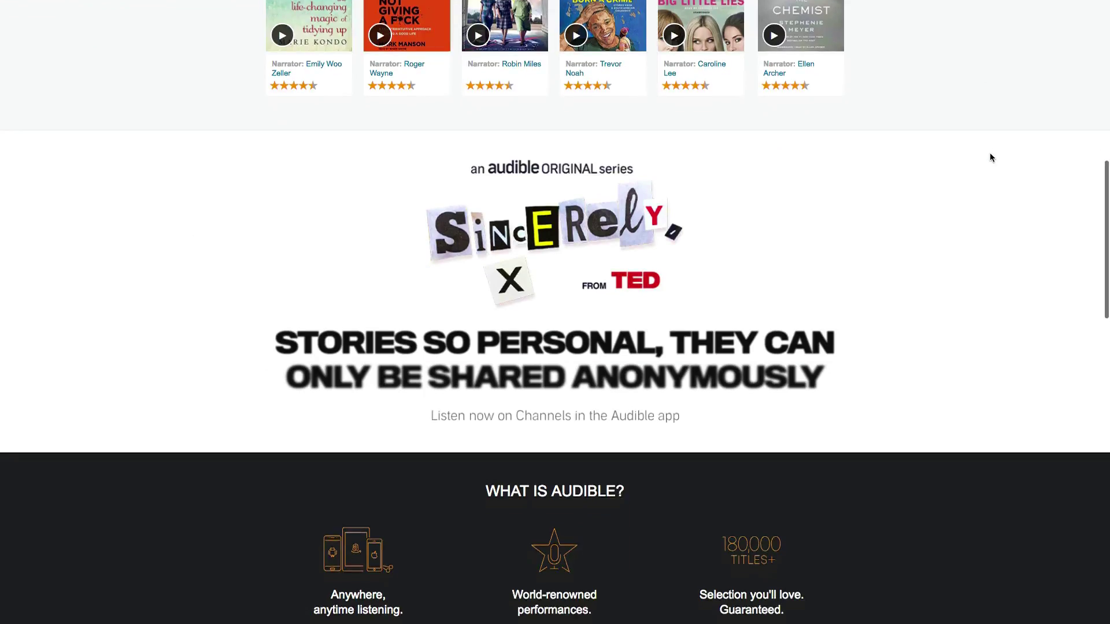
{"action": "scroll", "coordinate": [991, 157], "scroll_direction": "down", "scroll_amount": 4}
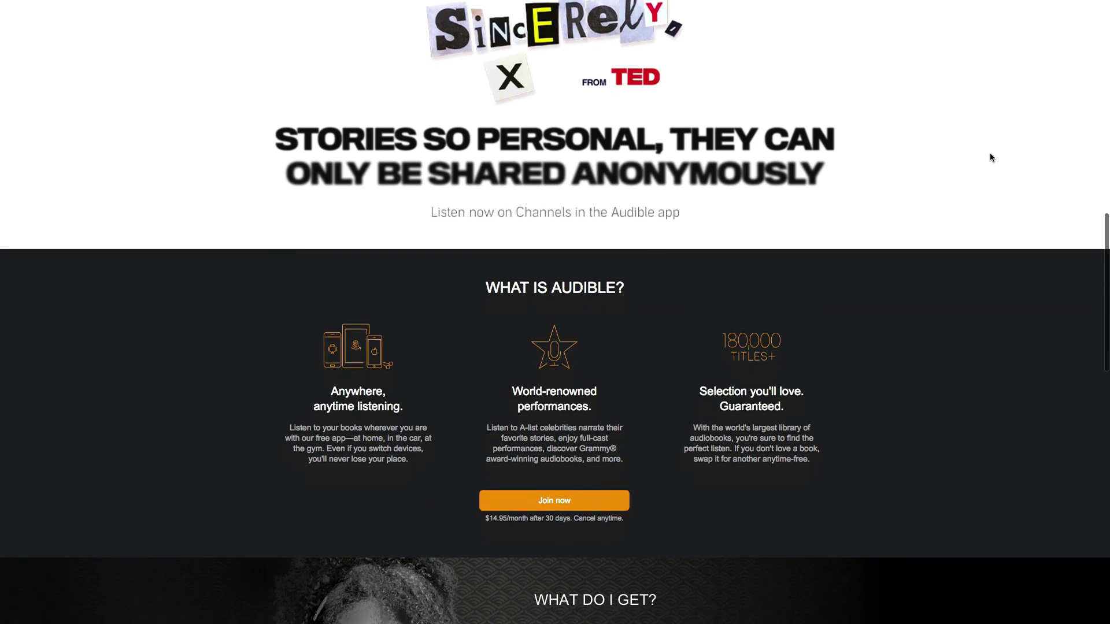
{"action": "scroll", "coordinate": [992, 157], "scroll_direction": "down", "scroll_amount": 3}
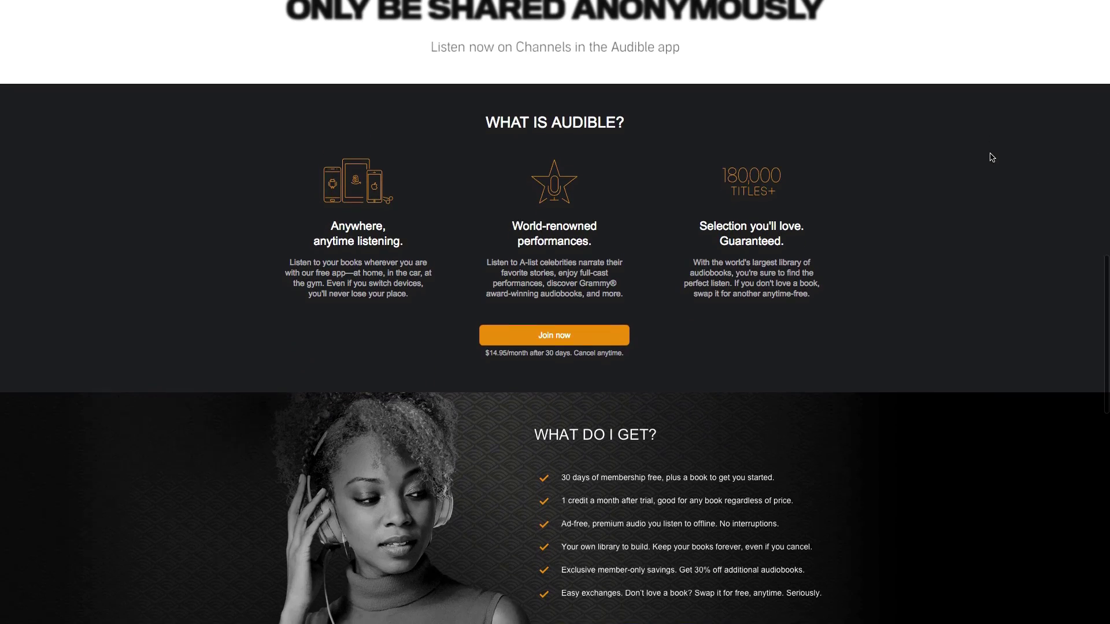
{"action": "scroll", "coordinate": [992, 158], "scroll_direction": "down", "scroll_amount": 2}
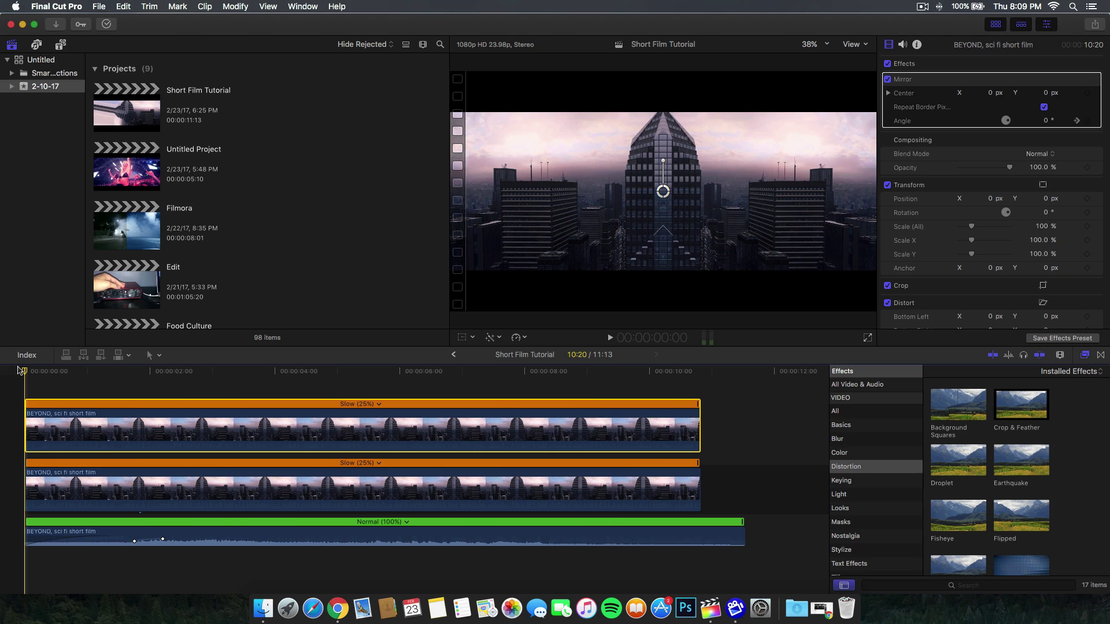
Play the city clip to preview its keyframed Mirror fold, then select the soundtrack clip
{"action": "key", "text": "space"}
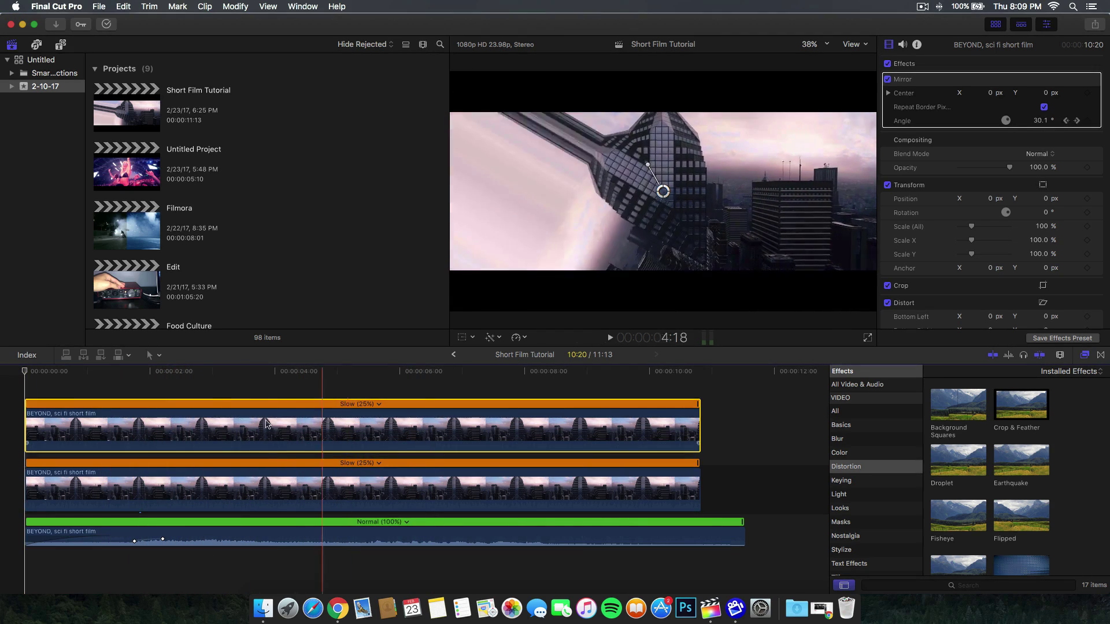
{"action": "left_click", "coordinate": [200, 535]}
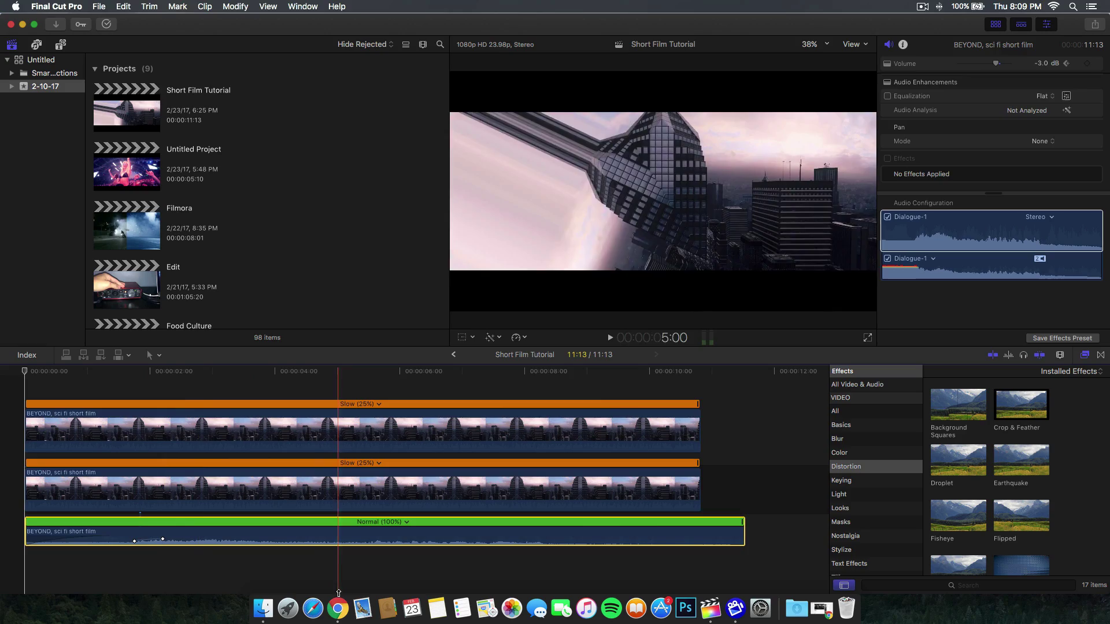
Watch YouTube's Inception City Bending scene in Theater mode until 0:59, then return to Final Cut Pro
{"action": "left_click", "coordinate": [337, 608]}
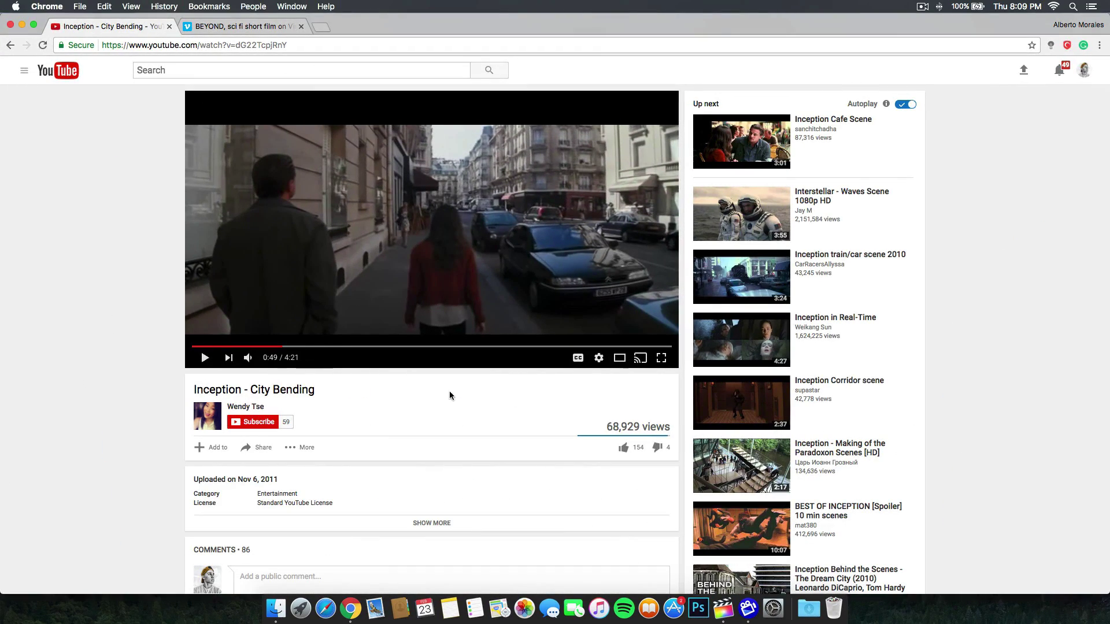
{"action": "left_click", "coordinate": [618, 363]}
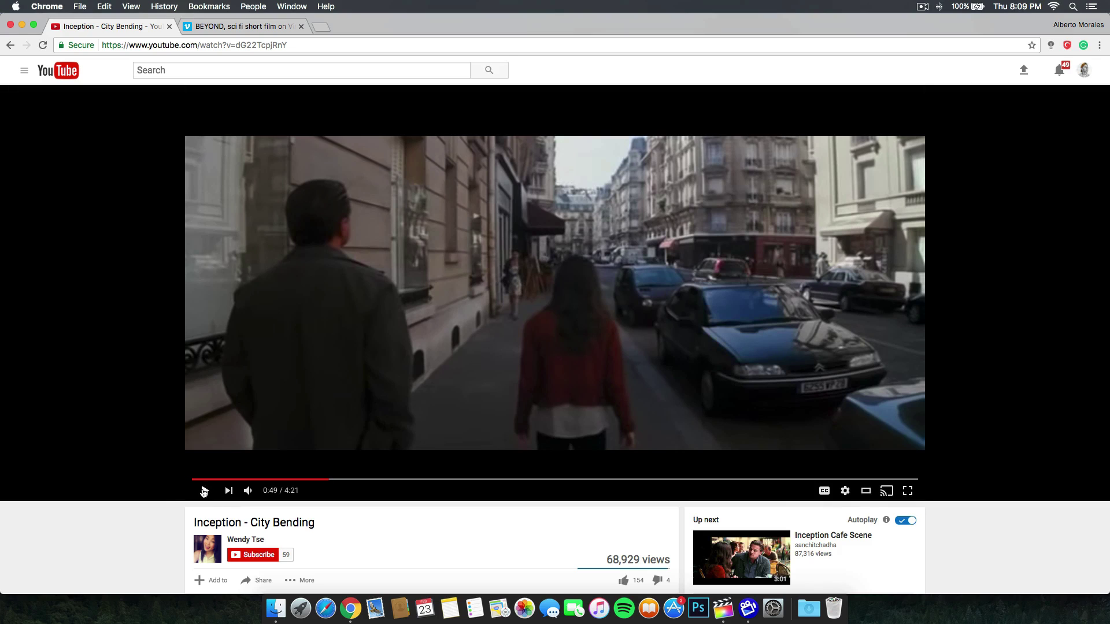
{"action": "left_click", "coordinate": [204, 492]}
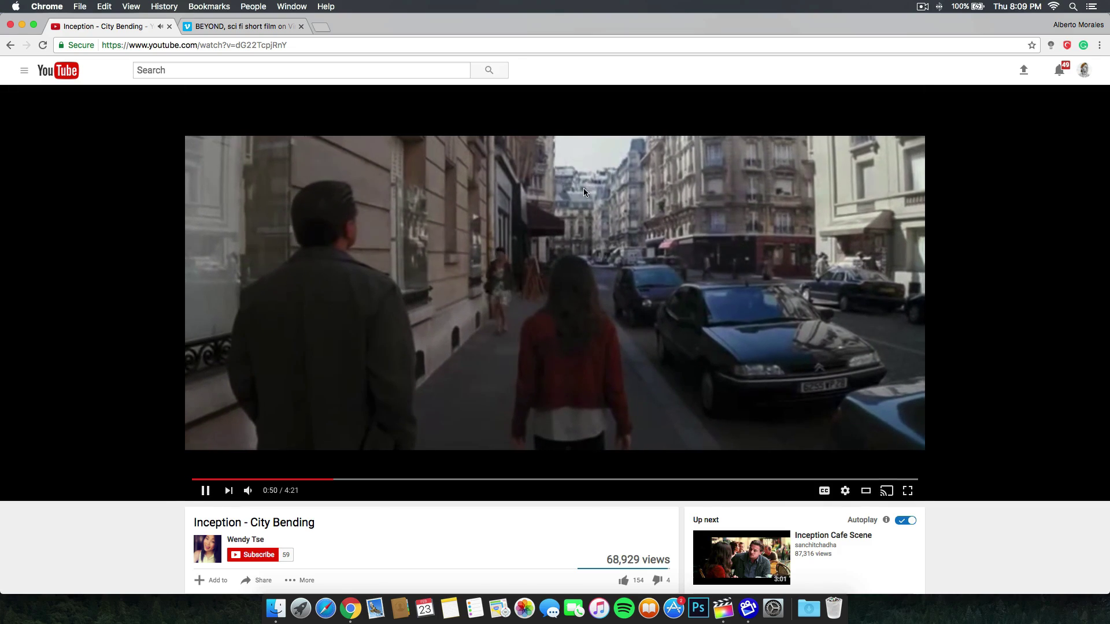
{"action": "left_click", "coordinate": [514, 198]}
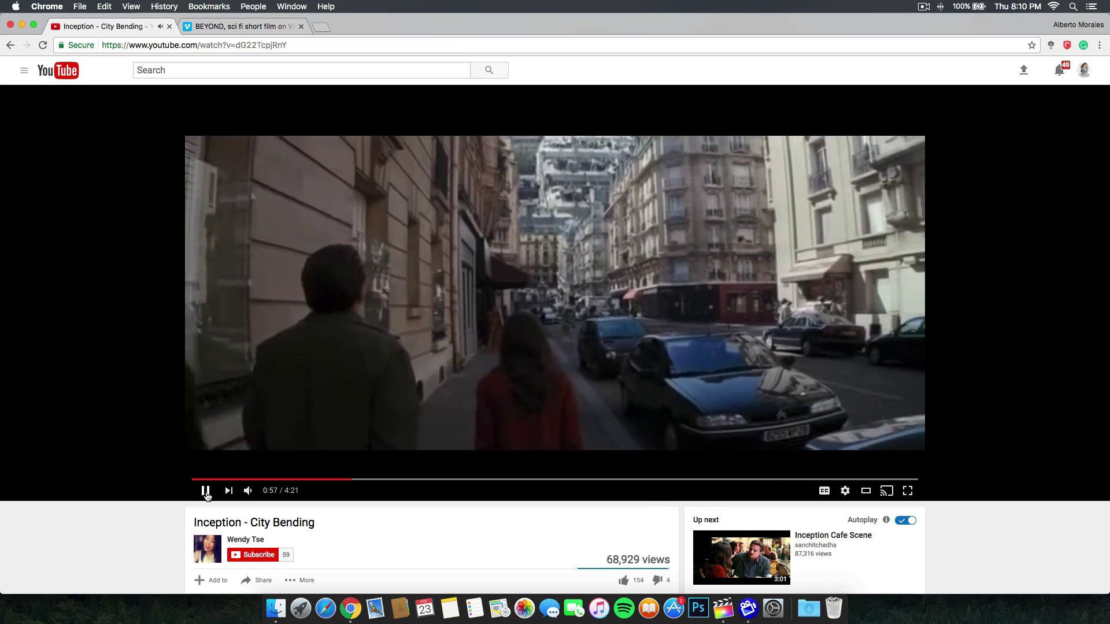
{"action": "left_click", "coordinate": [205, 491]}
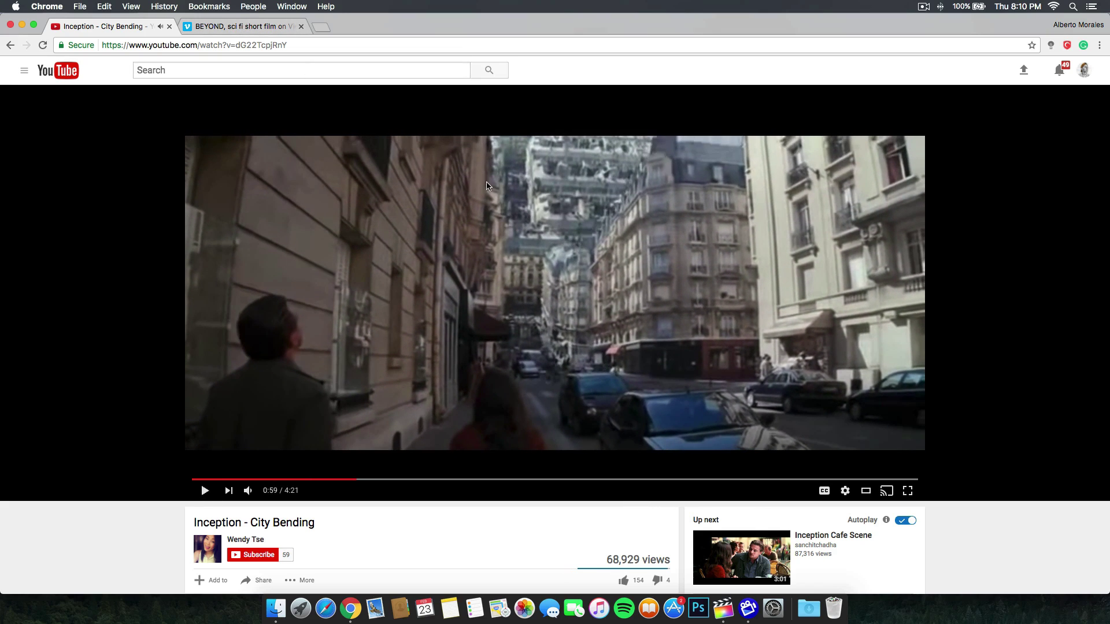
{"action": "left_click", "coordinate": [723, 608]}
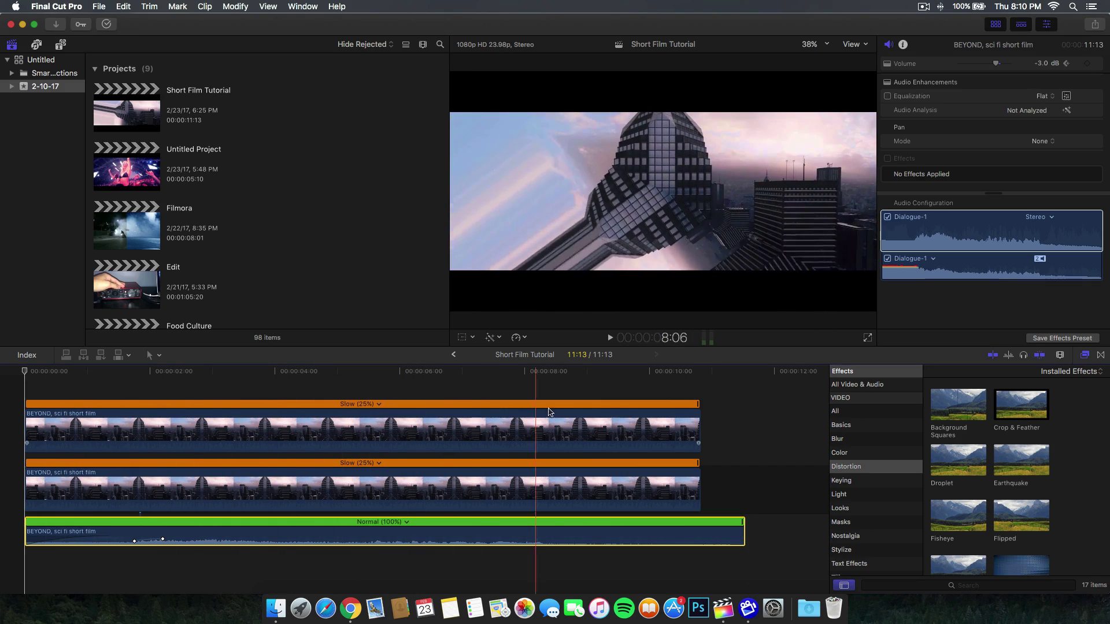
{"action": "left_click", "coordinate": [351, 609]}
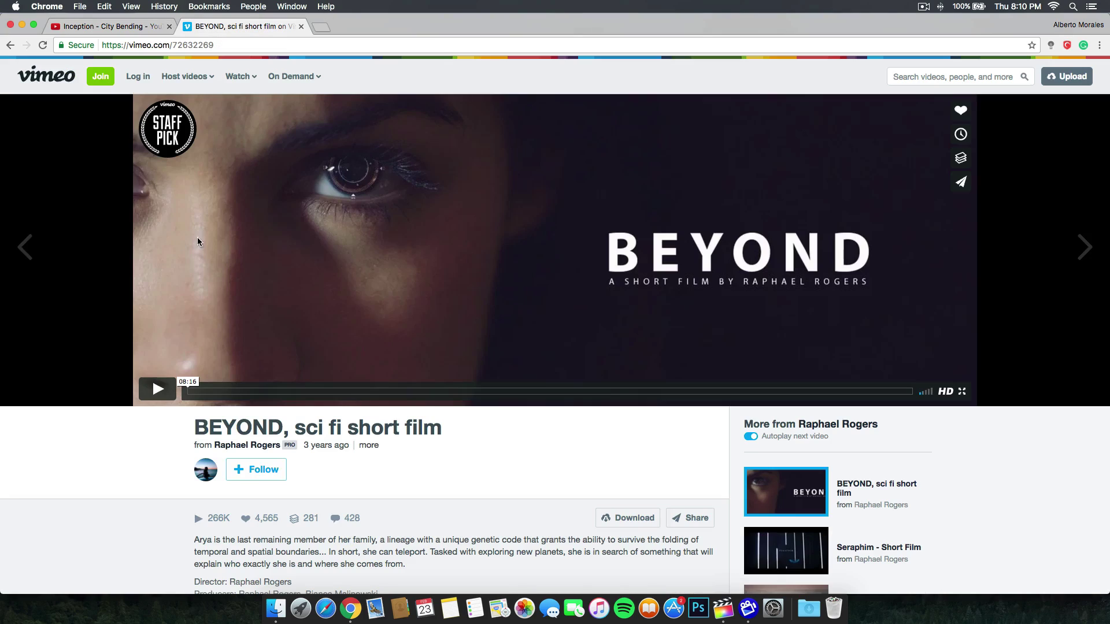
{"action": "scroll", "coordinate": [145, 289], "scroll_direction": "down", "scroll_amount": 1}
{"action": "scroll", "coordinate": [197, 312], "scroll_direction": "up", "scroll_amount": 1}
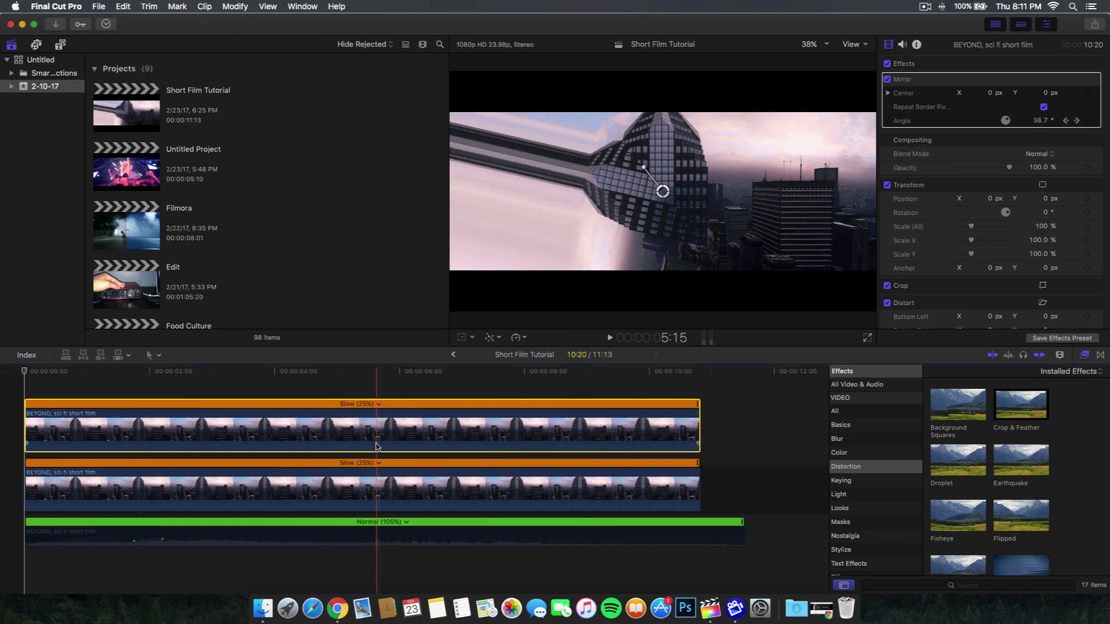
Delete the mirrored duplicate clip and select the remaining building clip
{"action": "key", "text": "Delete"}
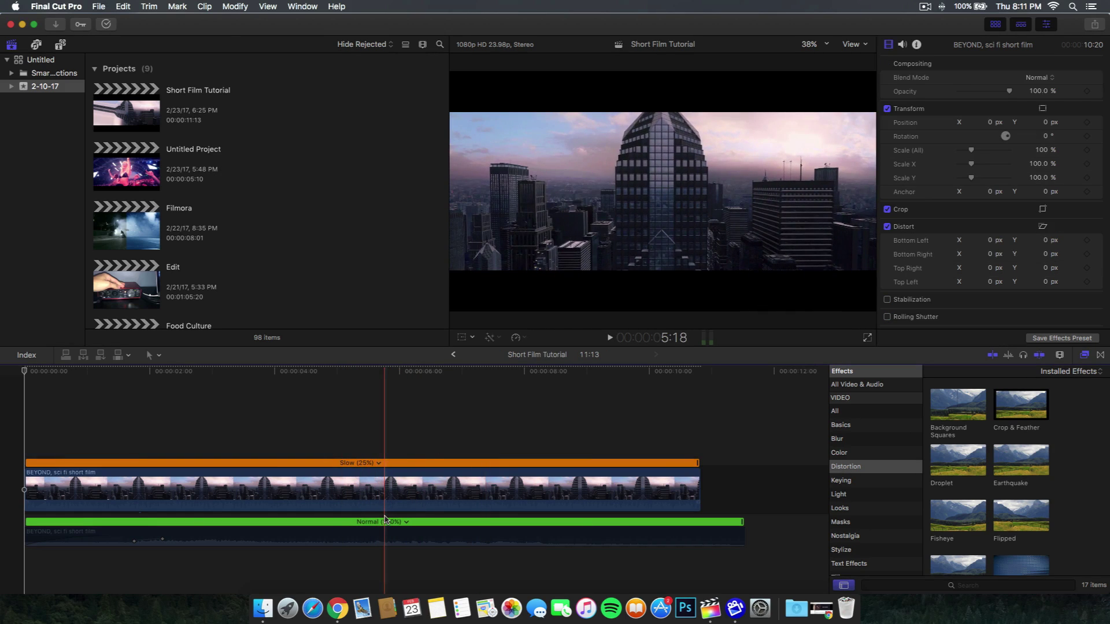
{"action": "left_click", "coordinate": [385, 416]}
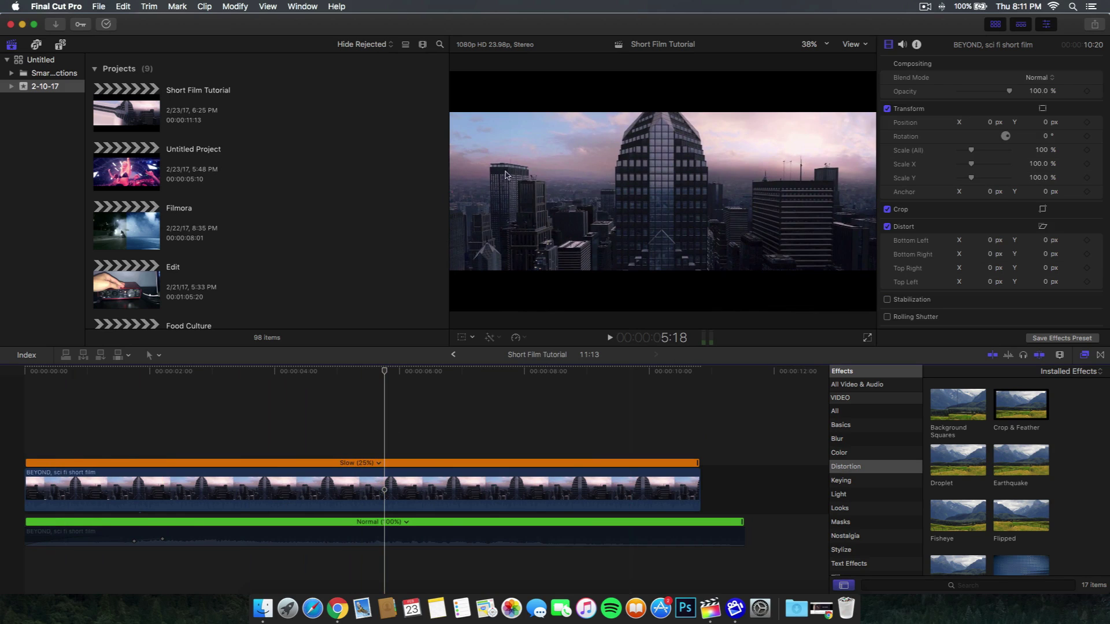
{"action": "left_click", "coordinate": [324, 492]}
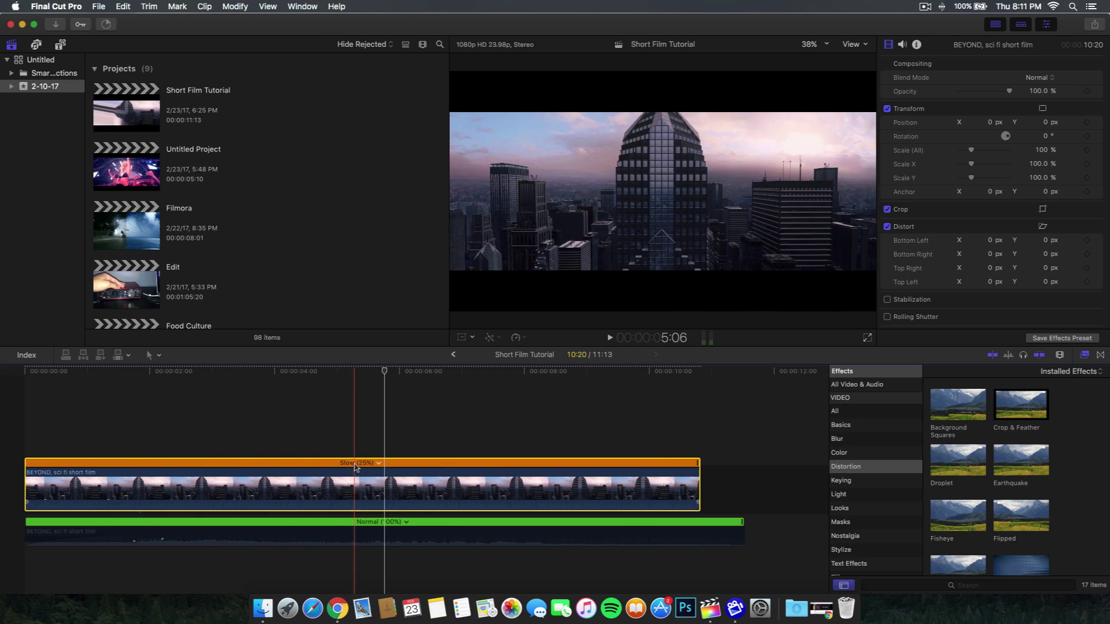
Reset the building clip to Normal (100%) speed and play it back to check
{"action": "left_click", "coordinate": [370, 465]}
{"action": "left_click", "coordinate": [473, 436]}
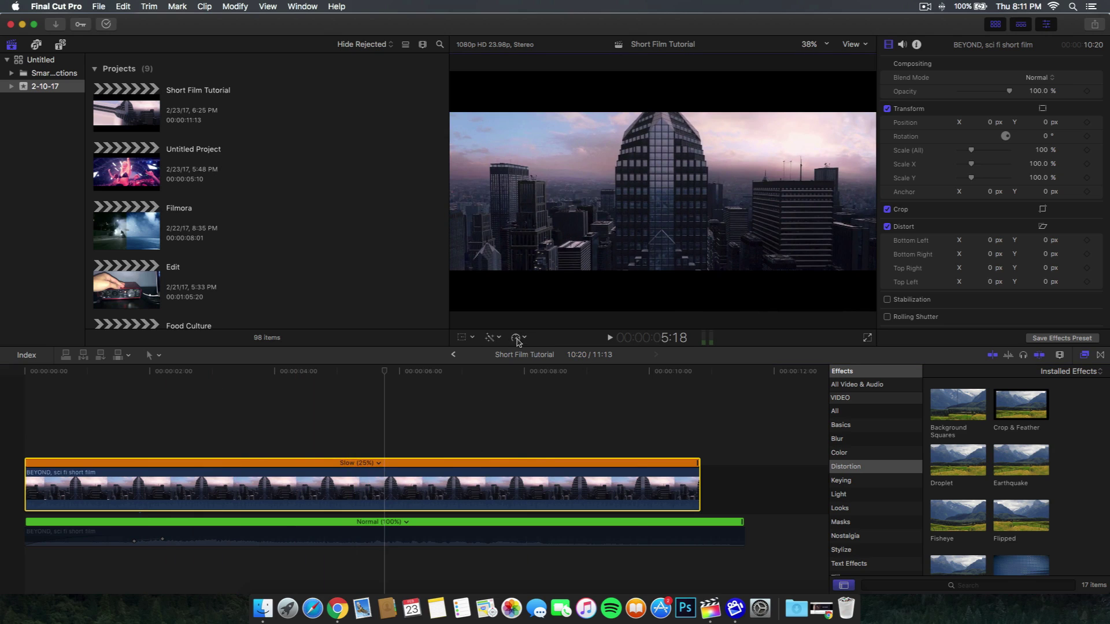
{"action": "left_click", "coordinate": [518, 340]}
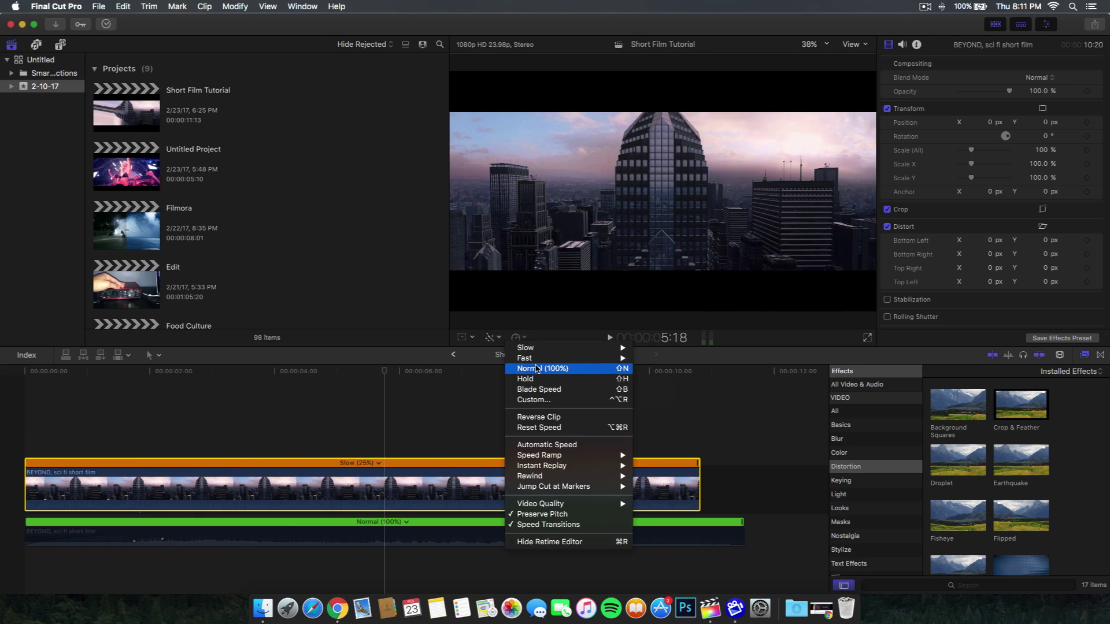
{"action": "left_click", "coordinate": [536, 368]}
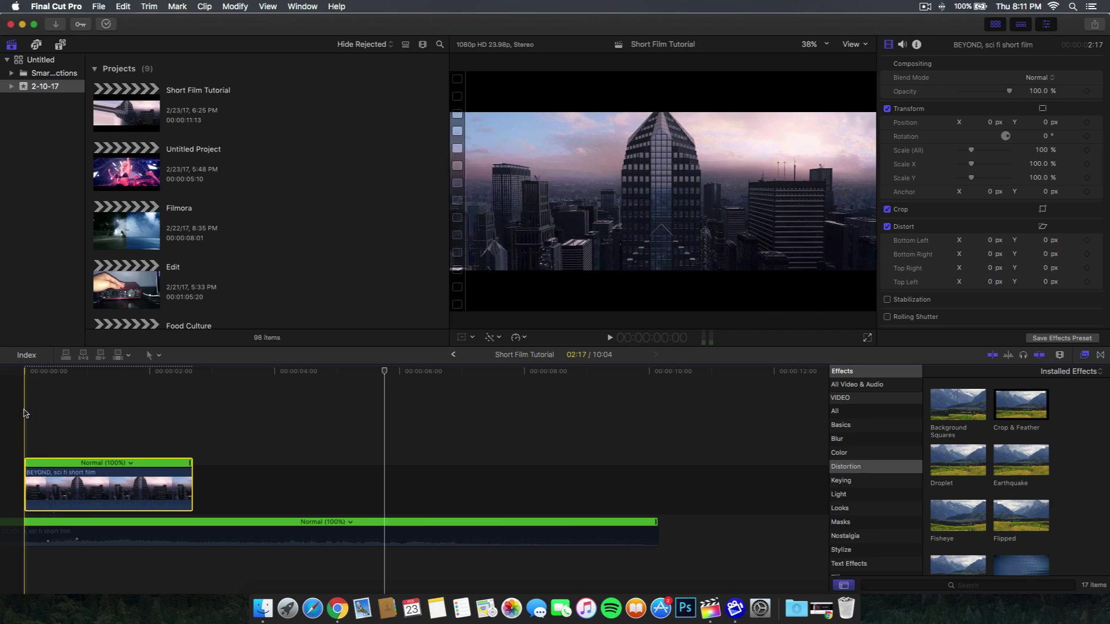
{"action": "key", "text": "space"}
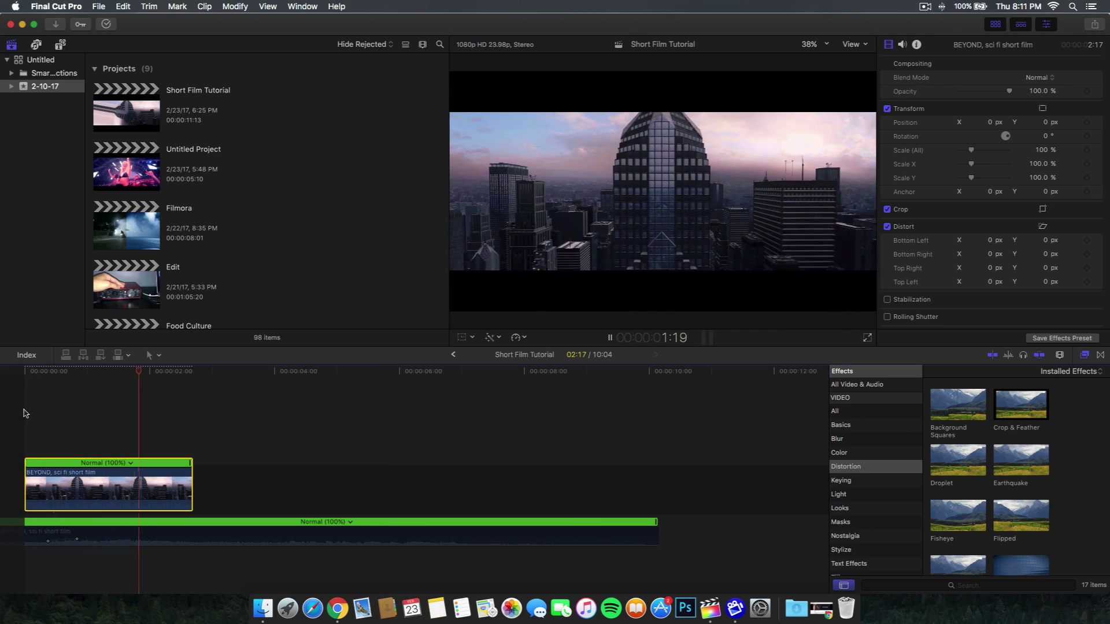
{"action": "key", "text": "space"}
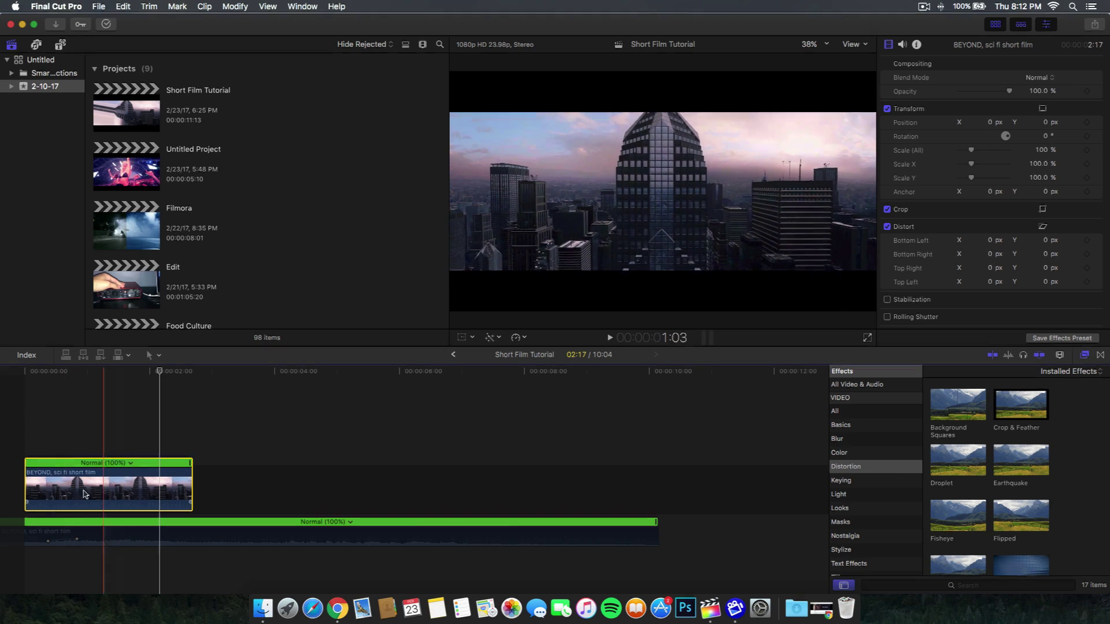
{"action": "key", "text": "space"}
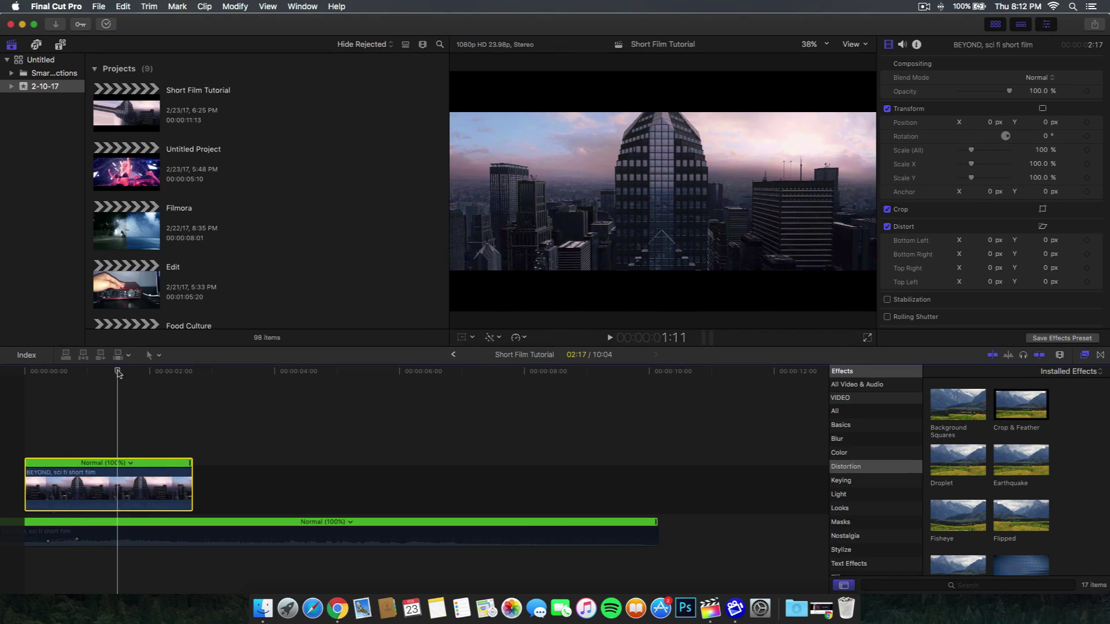
After reviewing the Retime Slow and Video Quality options, return the clip to Slow (25%) with Optical Flow
{"action": "left_click", "coordinate": [517, 340]}
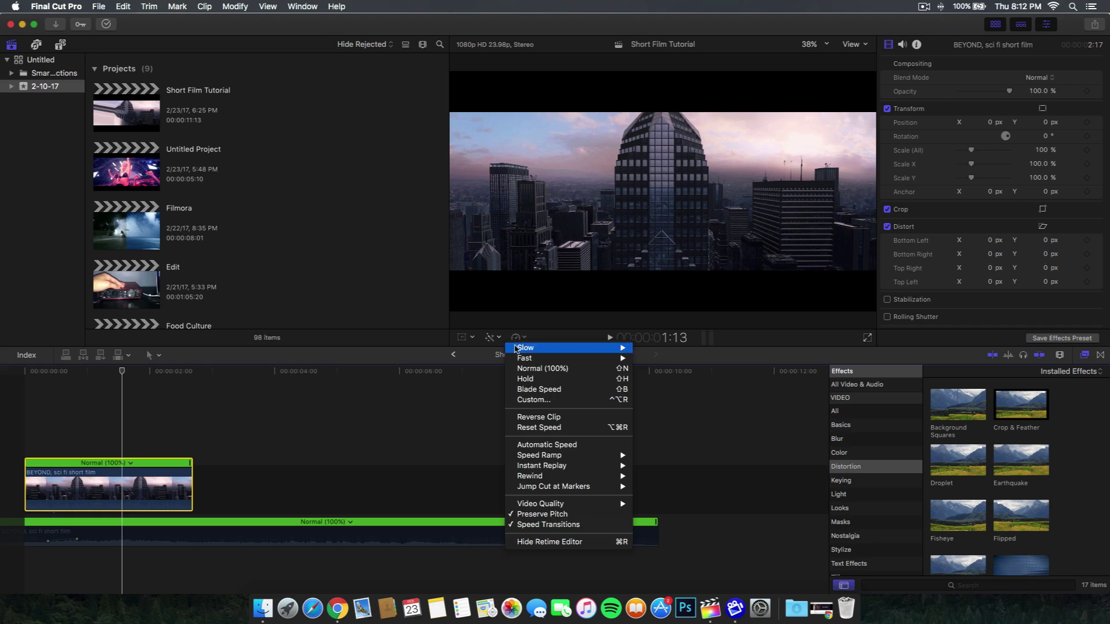
{"action": "mouse_move", "coordinate": [550, 354]}
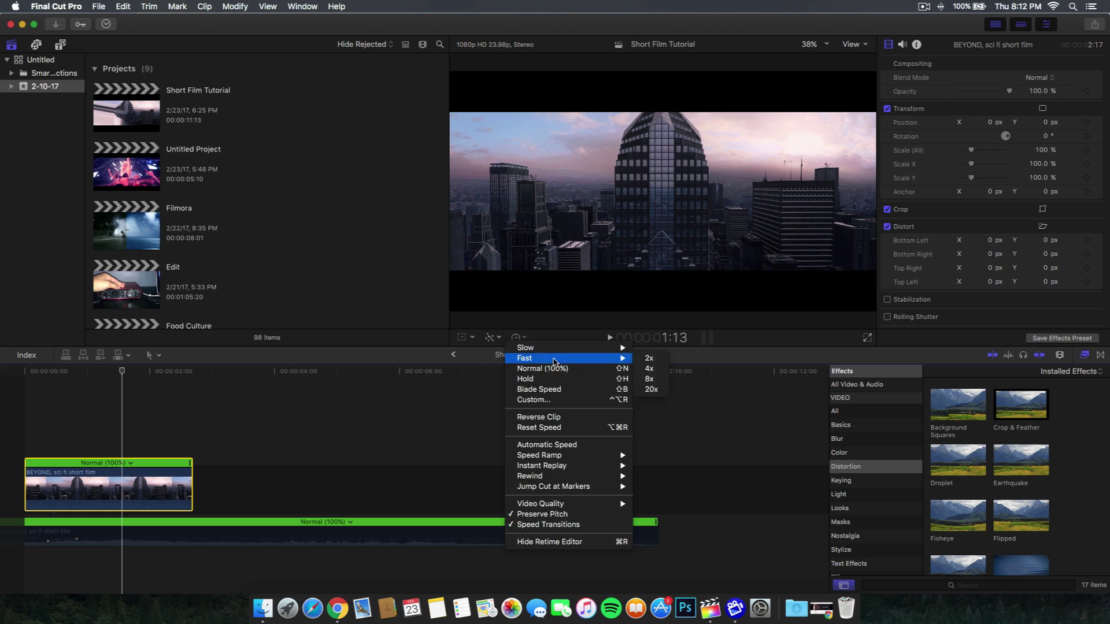
{"action": "mouse_move", "coordinate": [545, 349]}
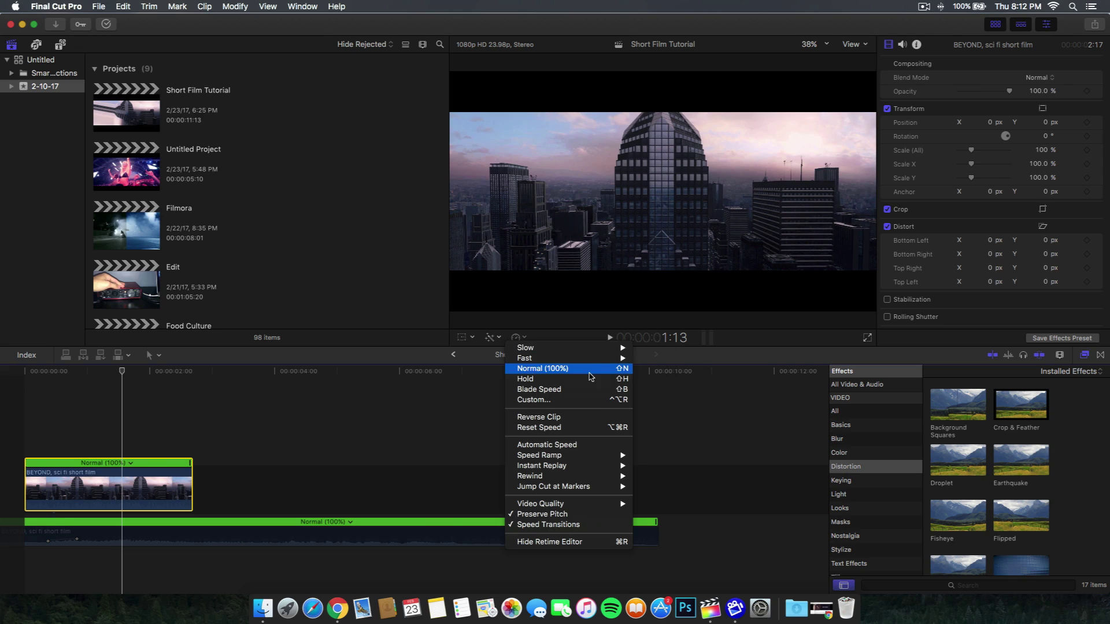
{"action": "mouse_move", "coordinate": [532, 507]}
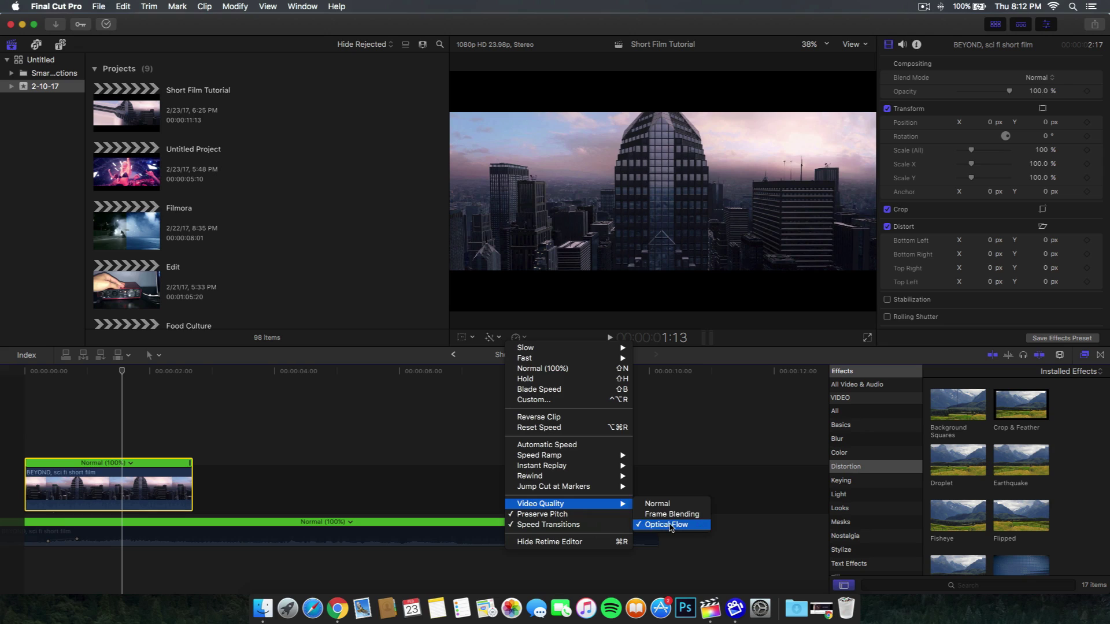
{"action": "mouse_move", "coordinate": [596, 504]}
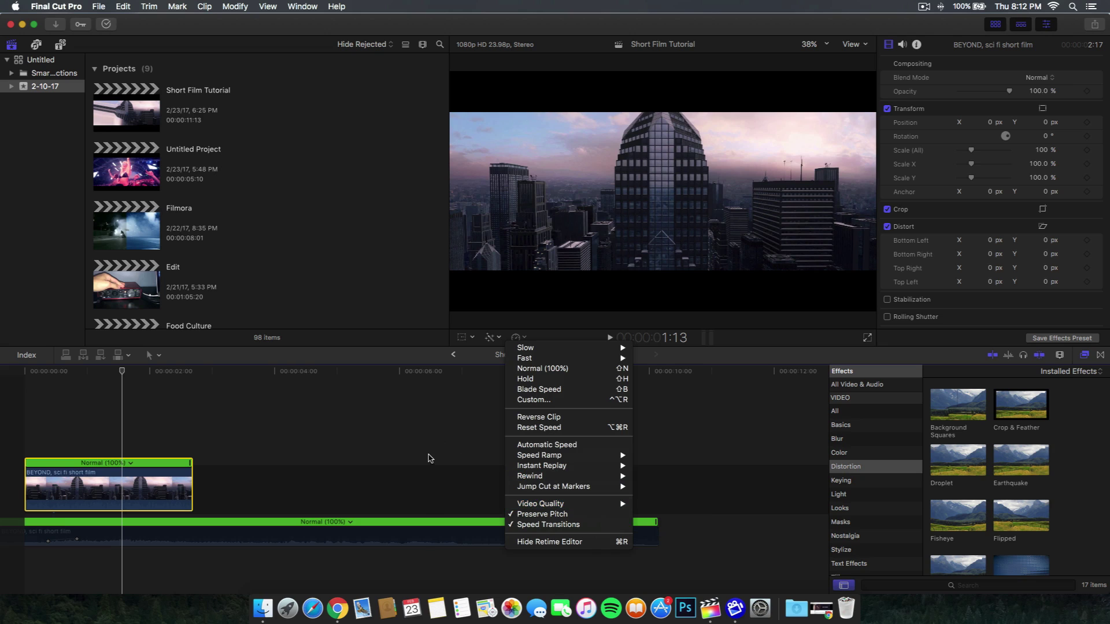
{"action": "left_click", "coordinate": [425, 459]}
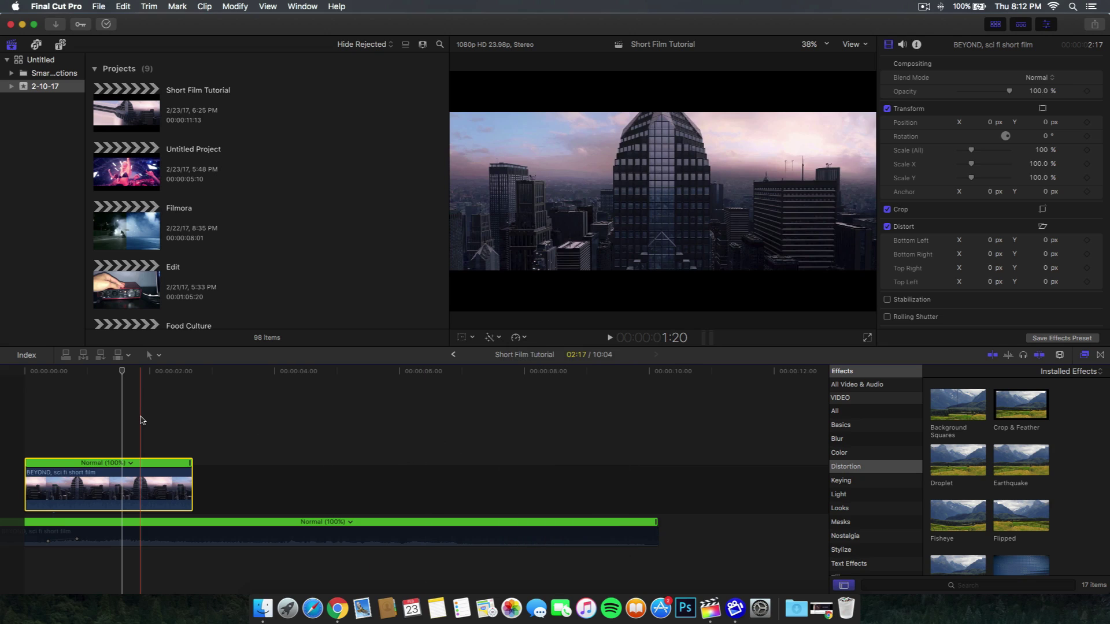
{"action": "key", "text": "super+z"}
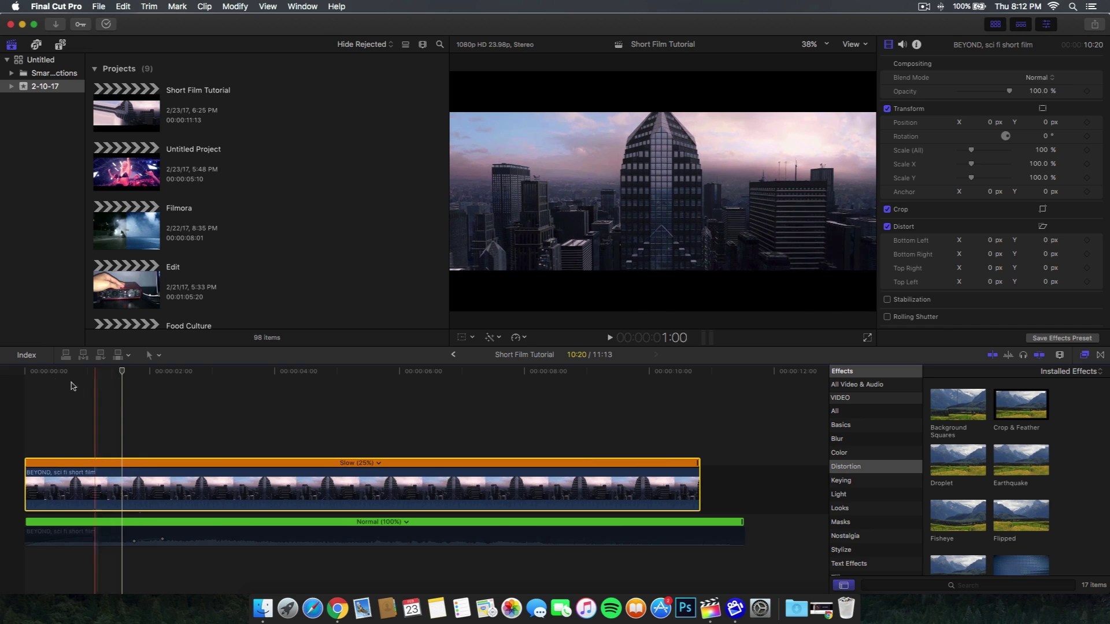
Play back the sequence, then drag the retime handle to make the clip Slow (49%), 5:12 long
{"action": "left_click", "coordinate": [23, 385]}
{"action": "key", "text": "space"}
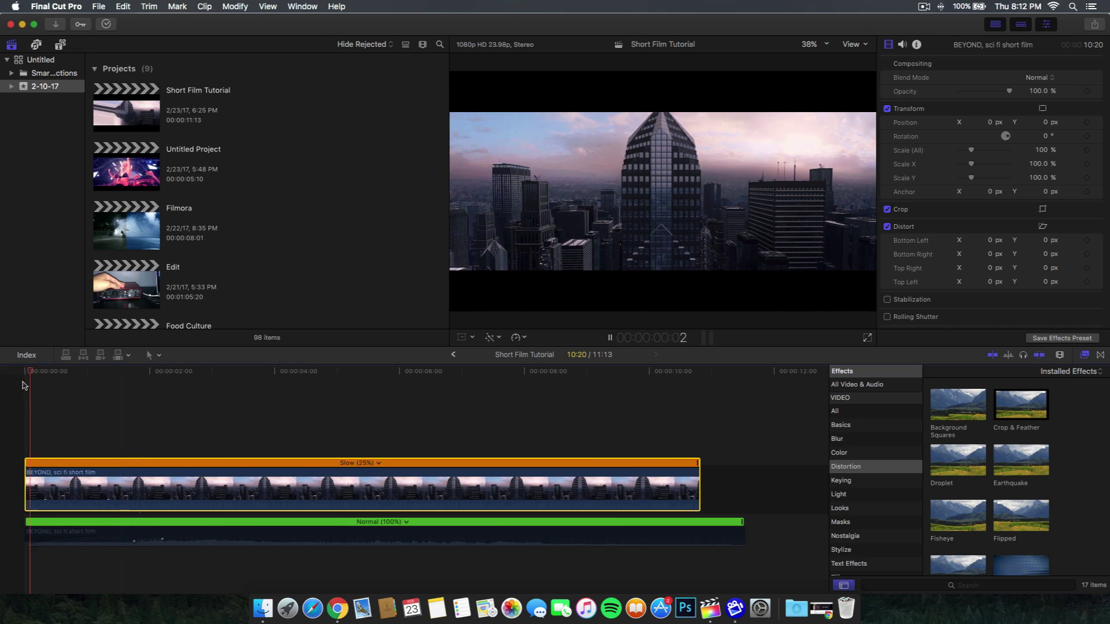
{"action": "left_click", "coordinate": [868, 338]}
{"action": "key", "text": "Escape"}
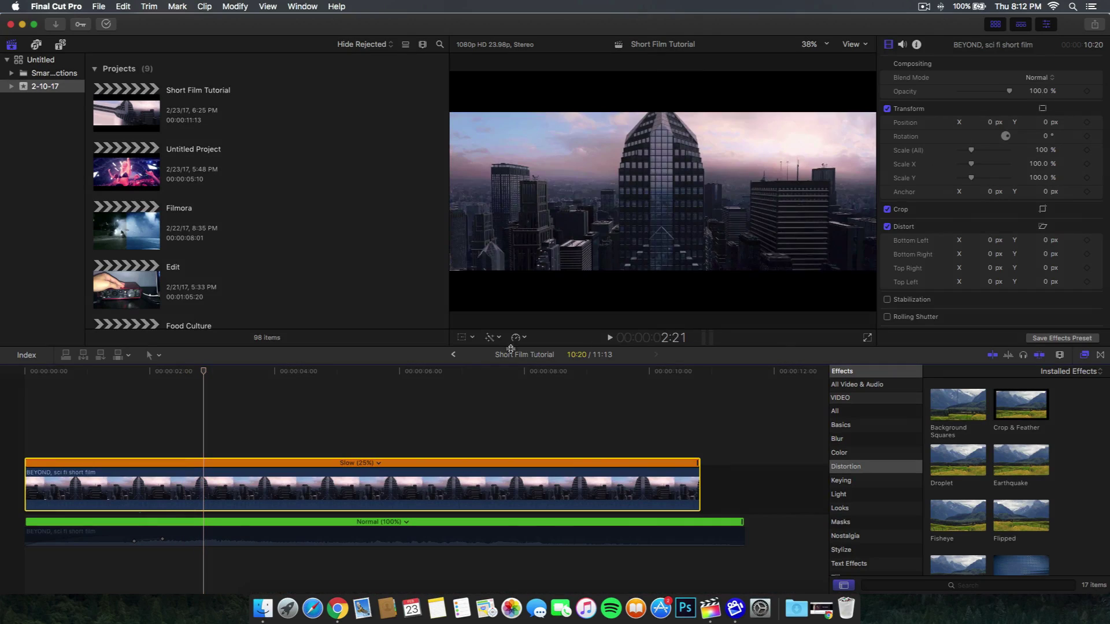
{"action": "key", "text": "space"}
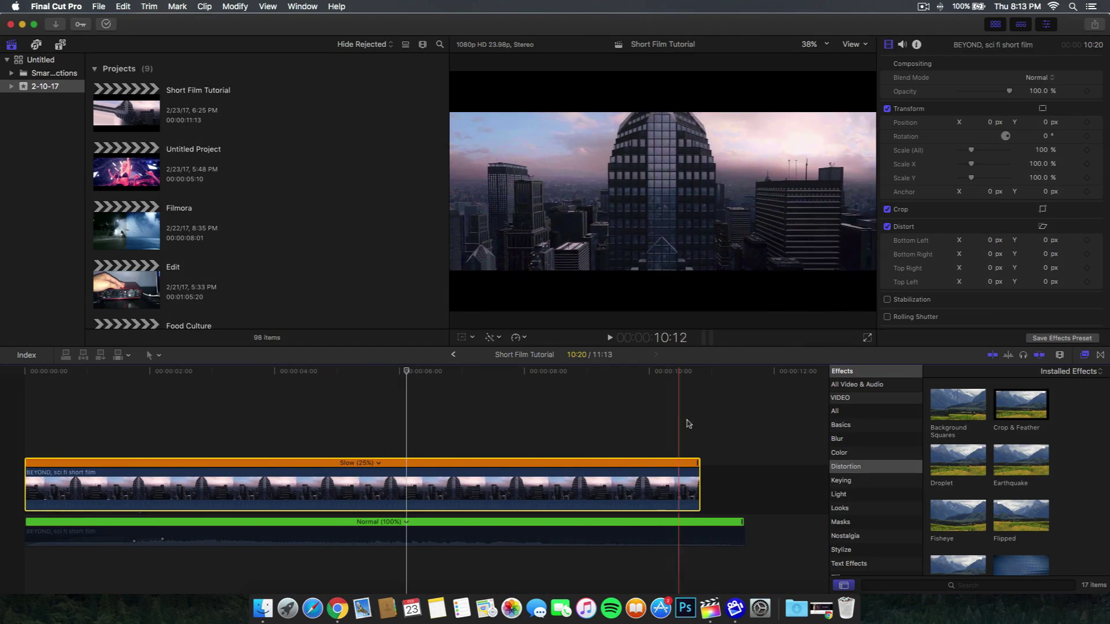
{"action": "left_click", "coordinate": [698, 376]}
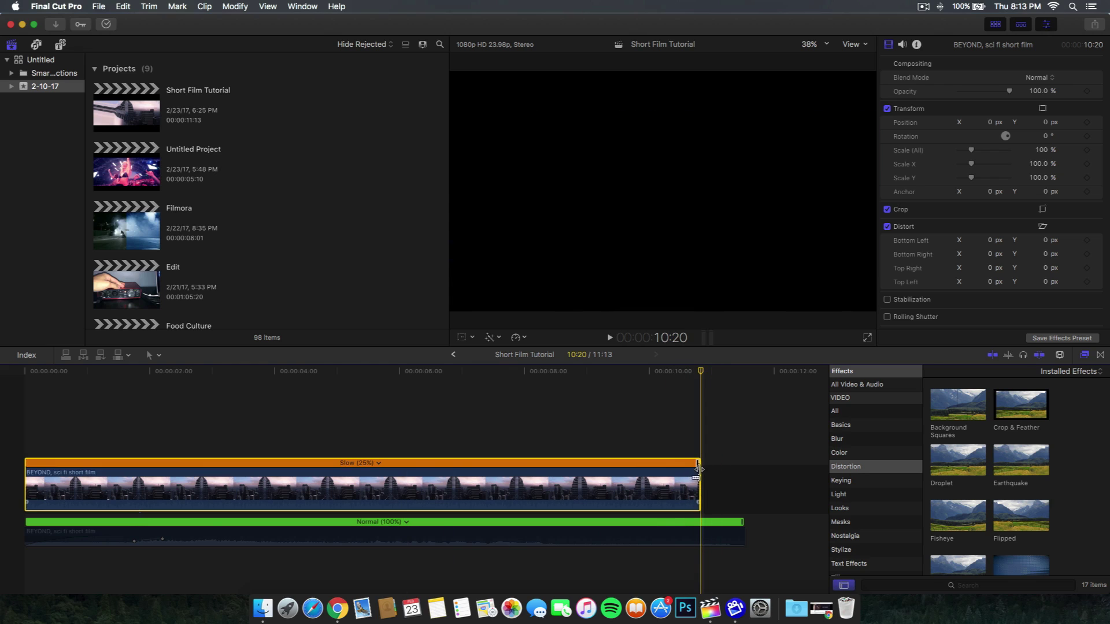
{"action": "left_click_drag", "start_coordinate": [699, 469], "coordinate": [364, 366]}
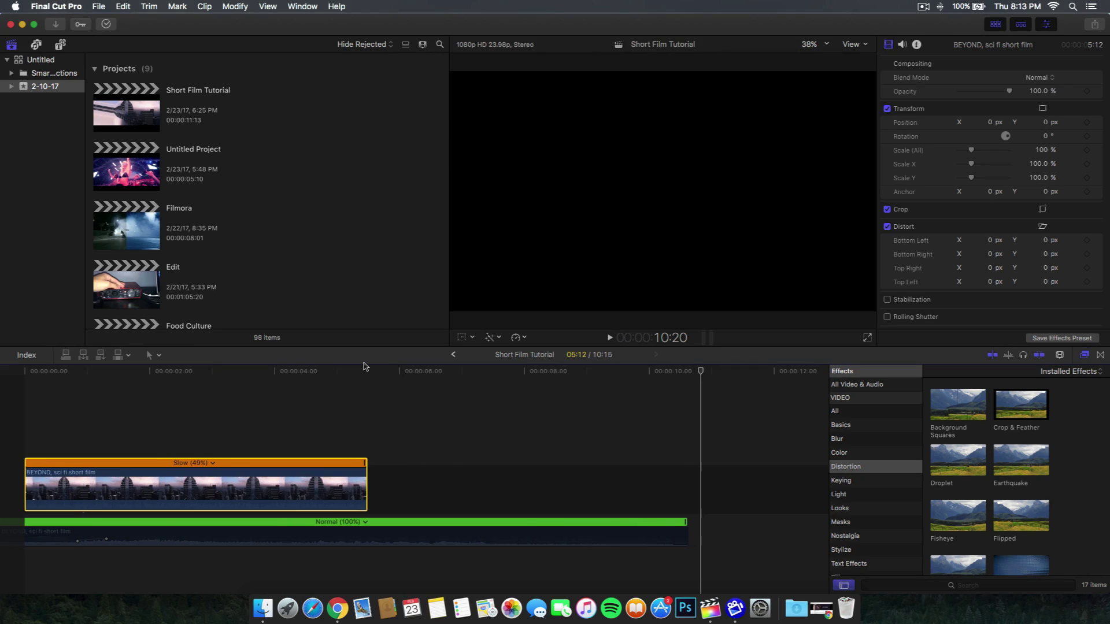
Undo back to the 10:20 Slow (25%) clip, connect its copy above it, and play the layers
{"action": "key", "text": "super+z"}
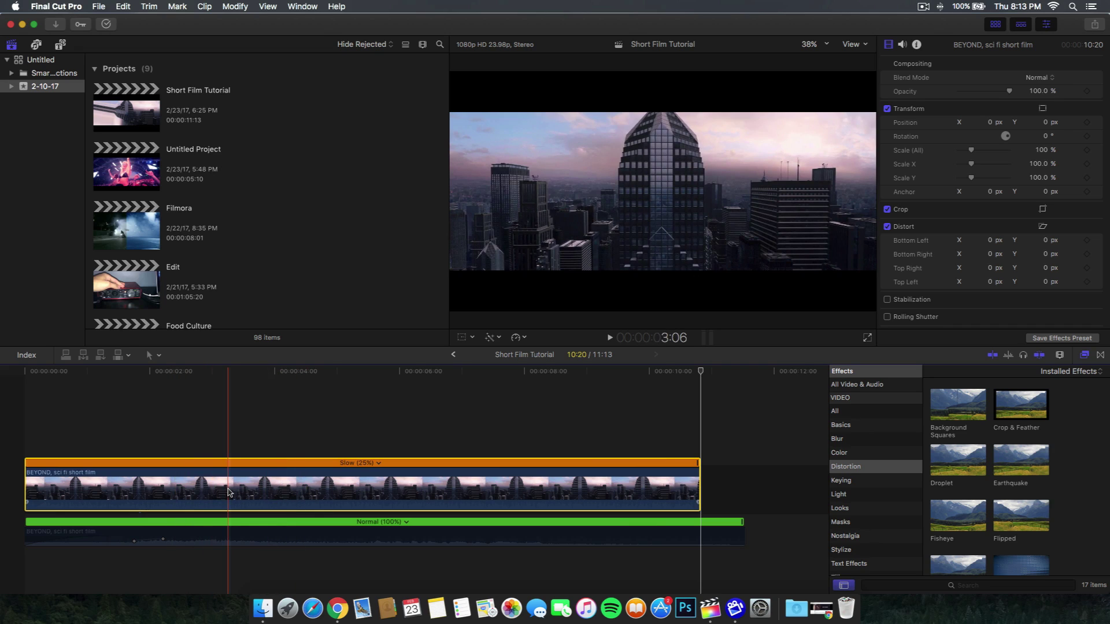
{"action": "key", "text": "super+z"}
{"action": "key", "text": "super+z"}
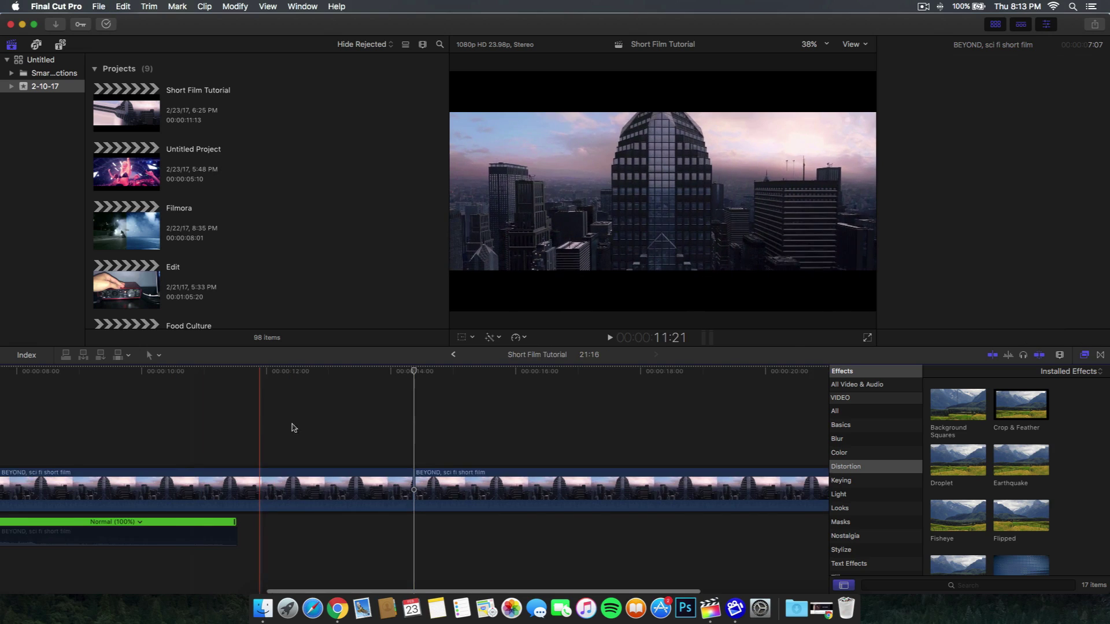
{"action": "key", "text": "super+shift+z"}
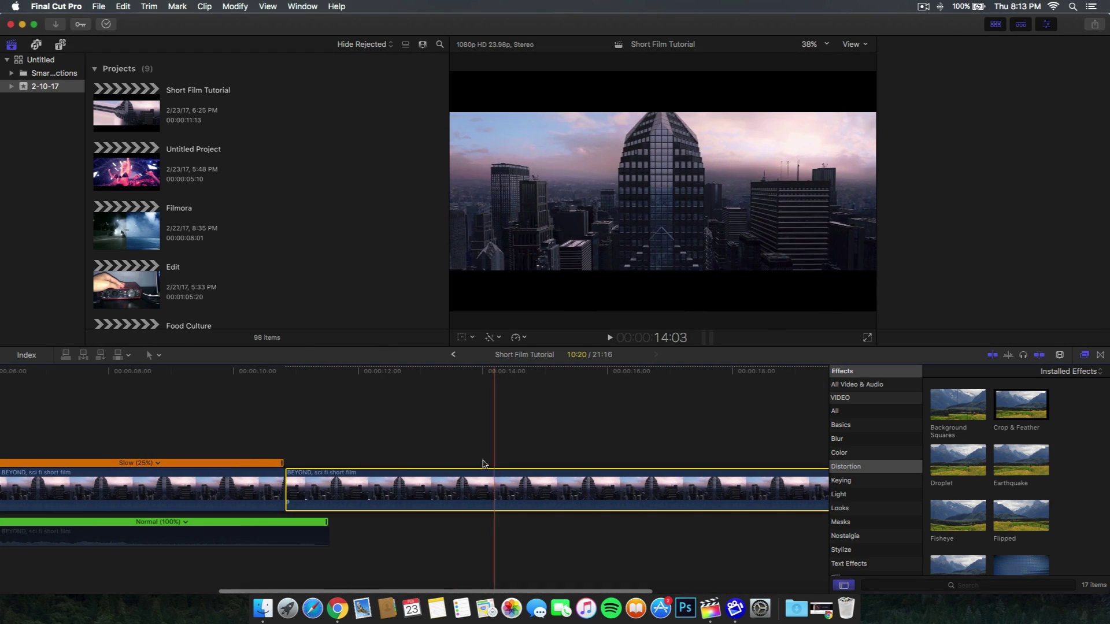
{"action": "key", "text": "super+shift+z"}
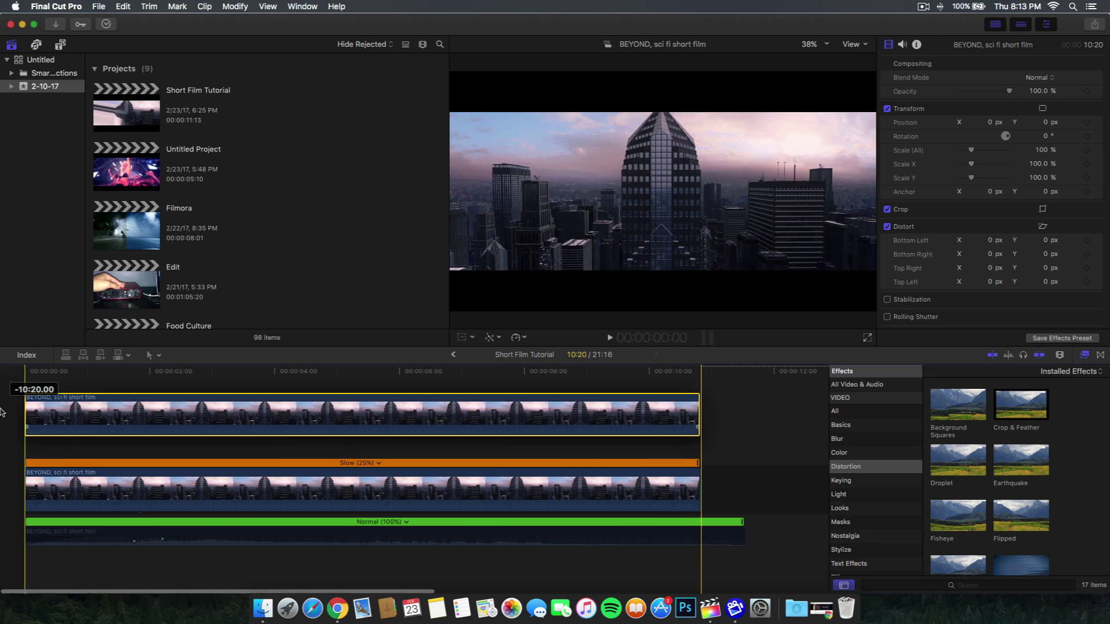
{"action": "key", "text": "space"}
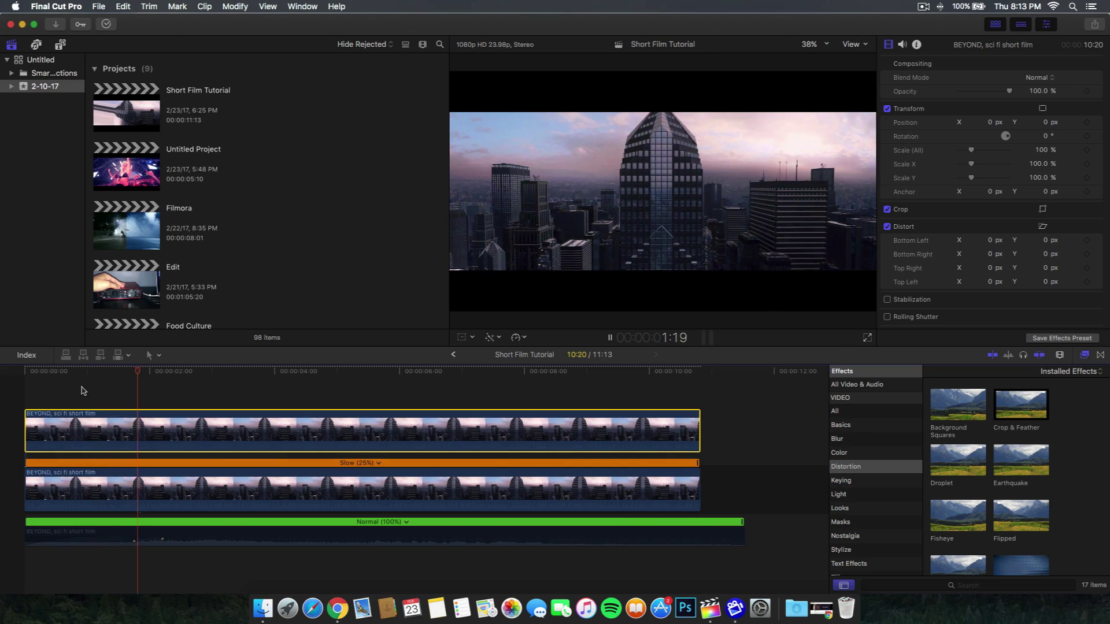
Drag the Distortion category's Mirror effect onto the top clip and play it from the start
{"action": "left_click", "coordinate": [370, 382]}
{"action": "key", "text": "space"}
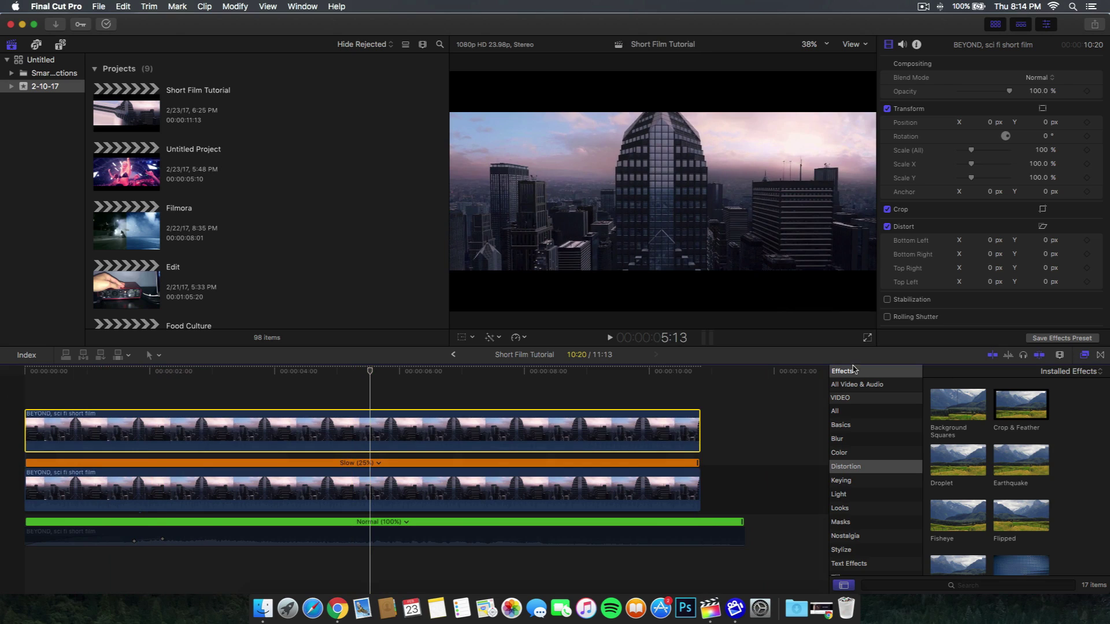
{"action": "left_click", "coordinate": [851, 471]}
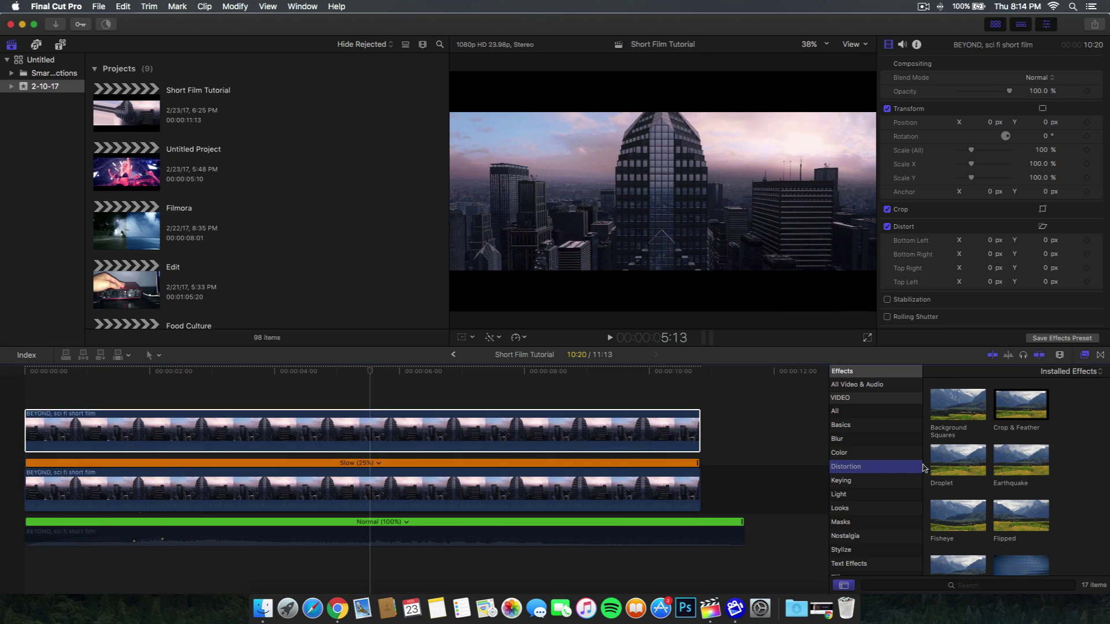
{"action": "scroll", "coordinate": [1027, 432], "scroll_direction": "down", "scroll_amount": 3}
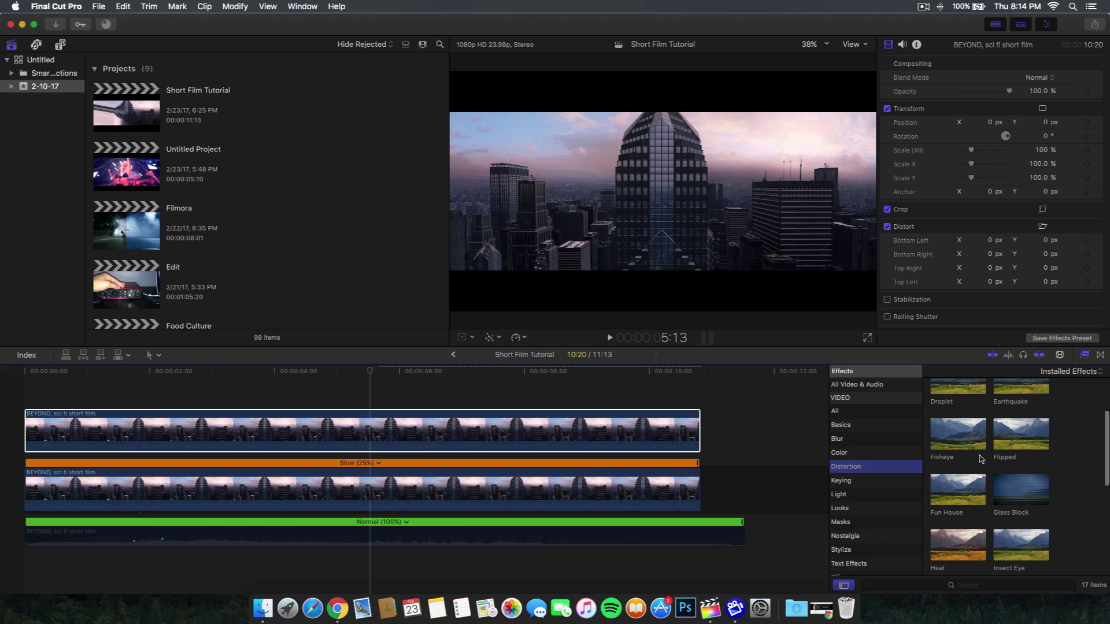
{"action": "scroll", "coordinate": [977, 451], "scroll_direction": "down", "scroll_amount": 6}
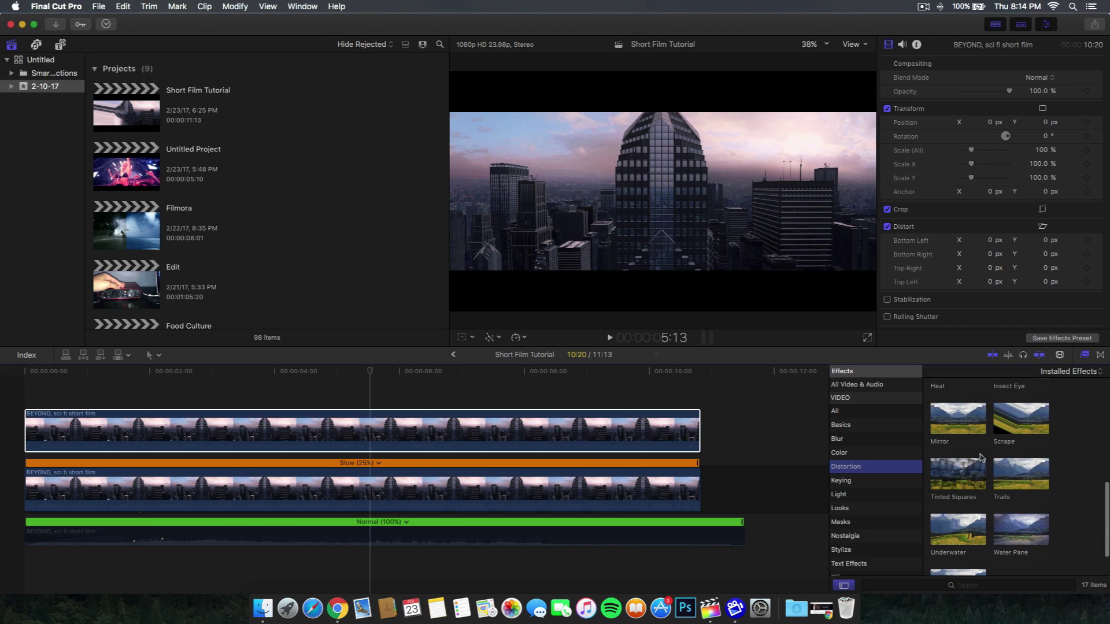
{"action": "left_click", "coordinate": [963, 426]}
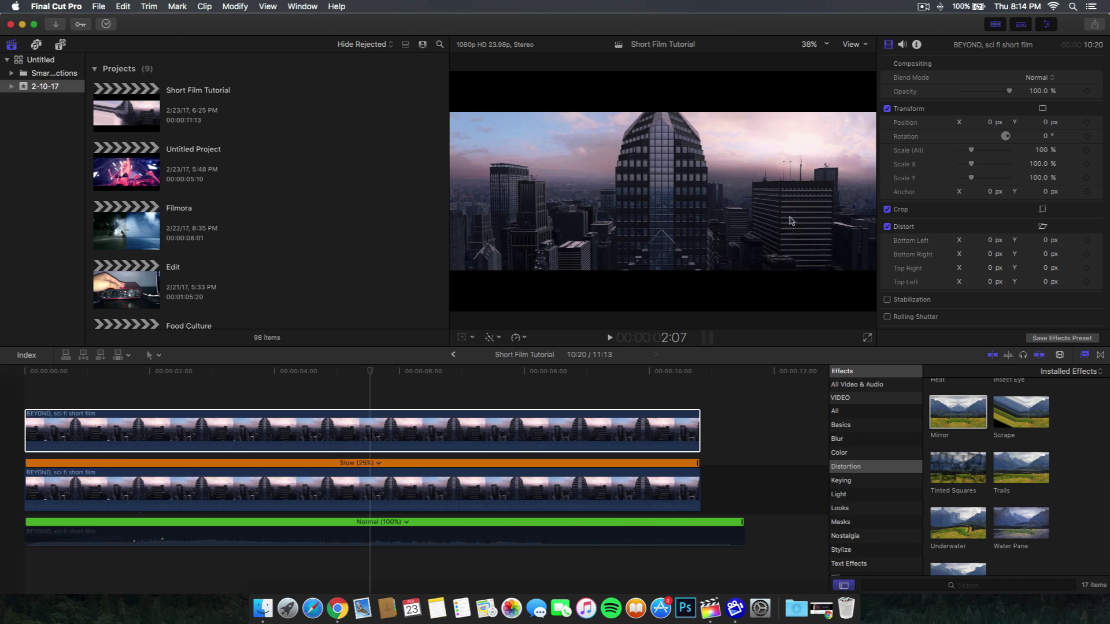
{"action": "left_click_drag", "start_coordinate": [958, 412], "coordinate": [261, 435]}
{"action": "key", "text": "Home"}
{"action": "key", "text": "space"}
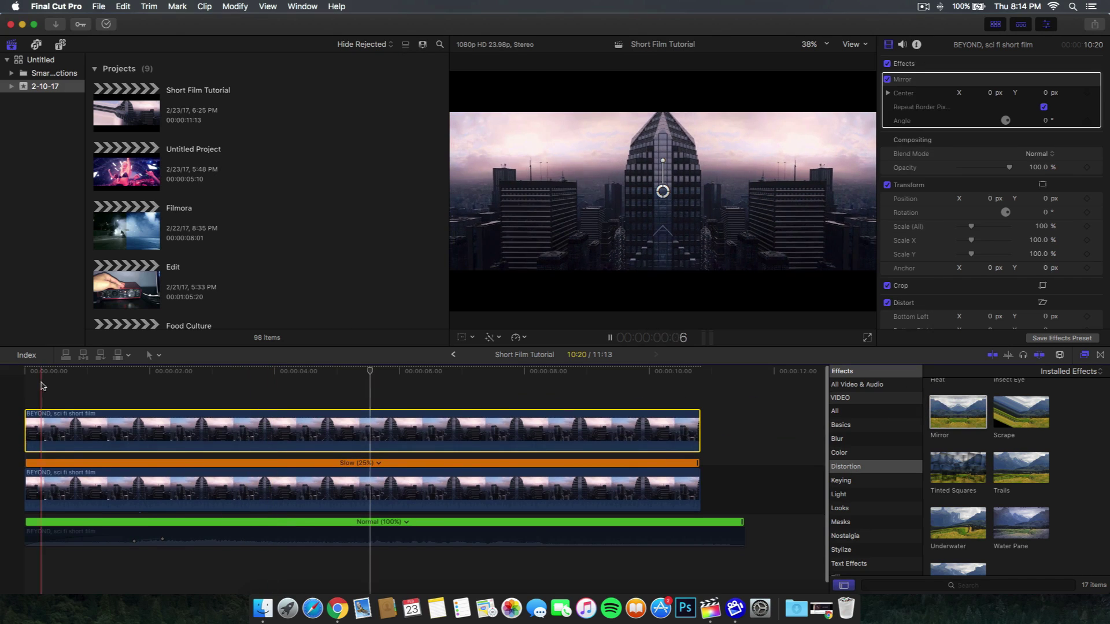
Place the playhead at 00:00:01:00 in the top clip and keyframe the Mirror Angle at 0°
{"action": "left_click", "coordinate": [296, 413]}
{"action": "left_click", "coordinate": [26, 377]}
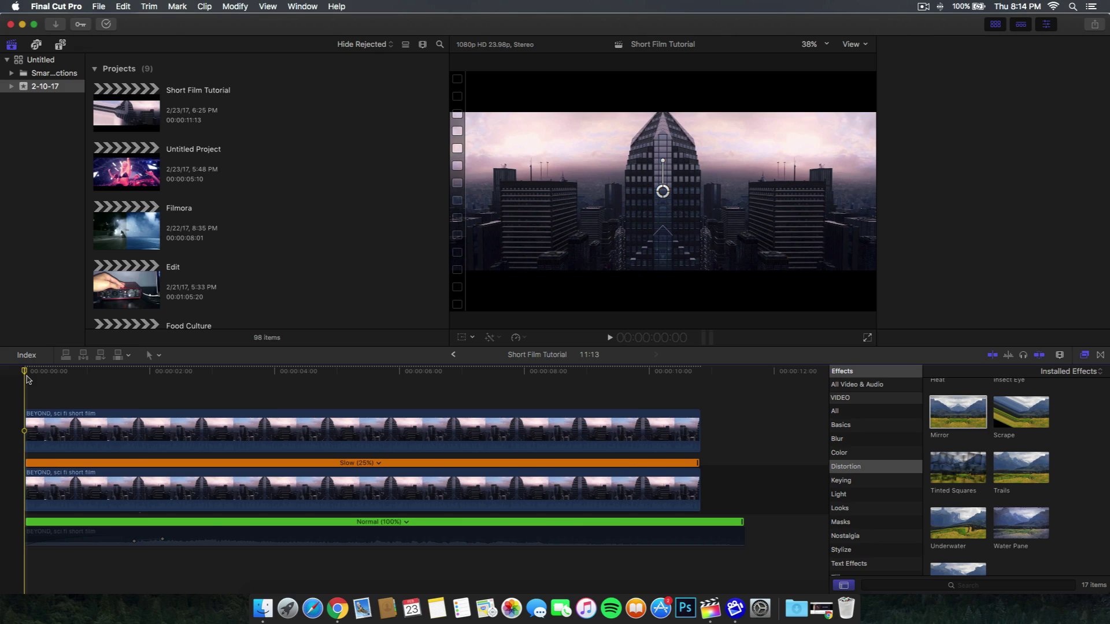
{"action": "left_click_drag", "start_coordinate": [26, 377], "coordinate": [44, 376]}
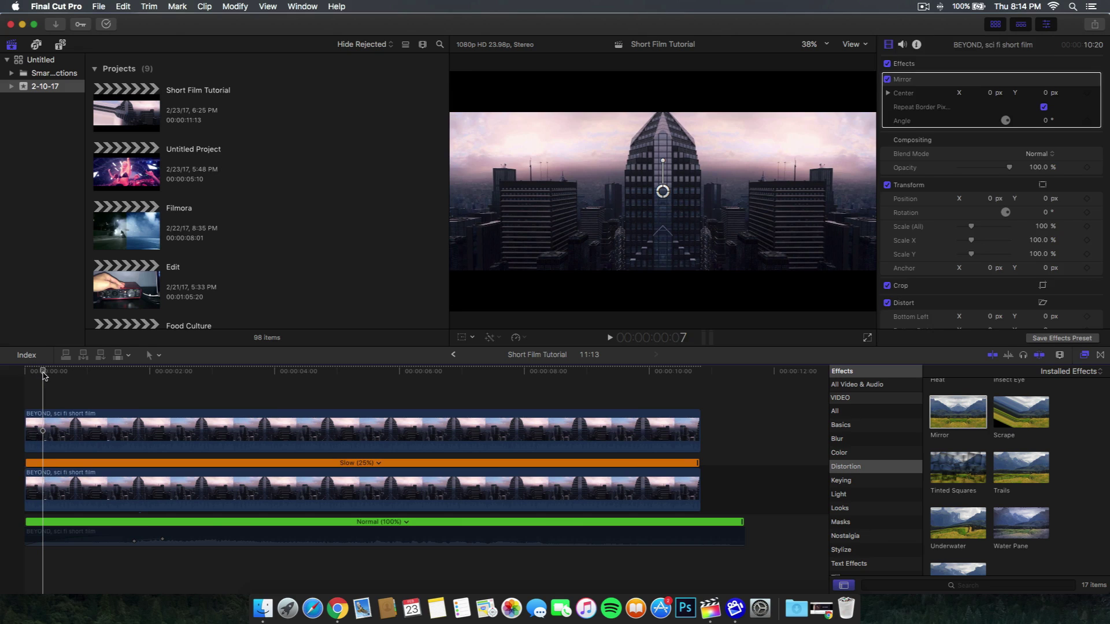
{"action": "scroll", "coordinate": [44, 376], "scroll_direction": "right", "scroll_amount": 1}
{"action": "key", "text": "c"}
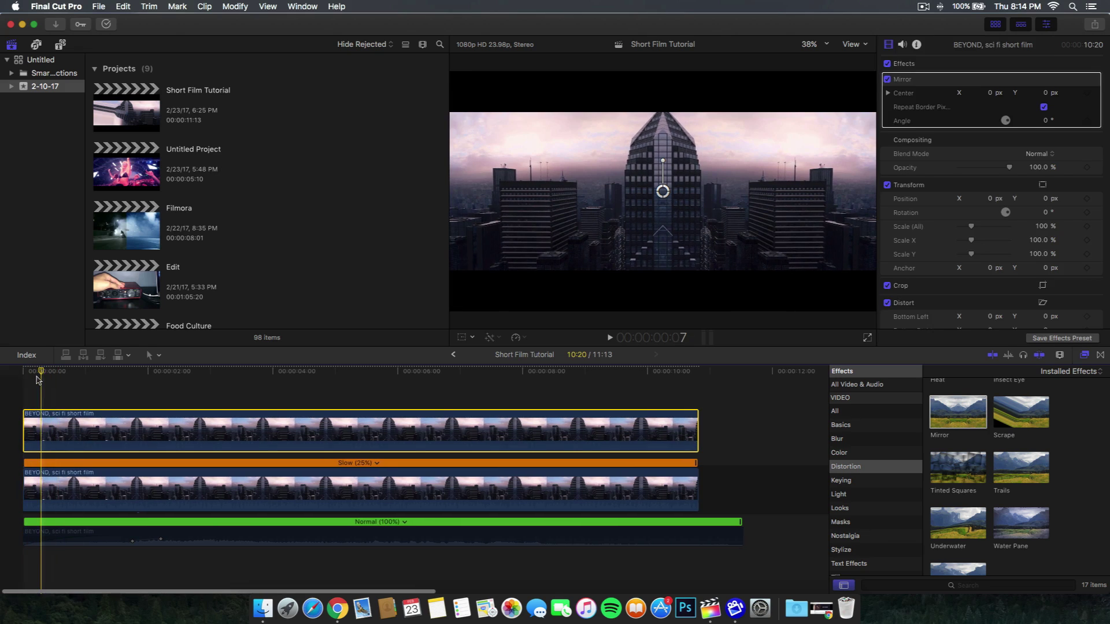
{"action": "scroll", "coordinate": [29, 373], "scroll_direction": "left", "scroll_amount": 1}
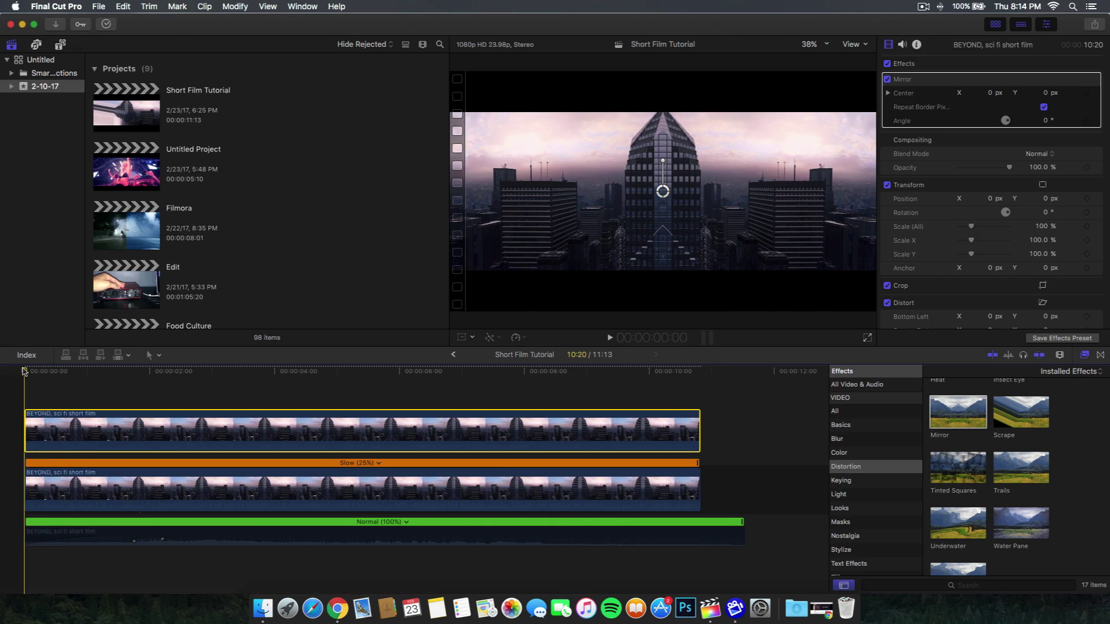
{"action": "key", "text": "j"}
{"action": "key", "text": "k"}
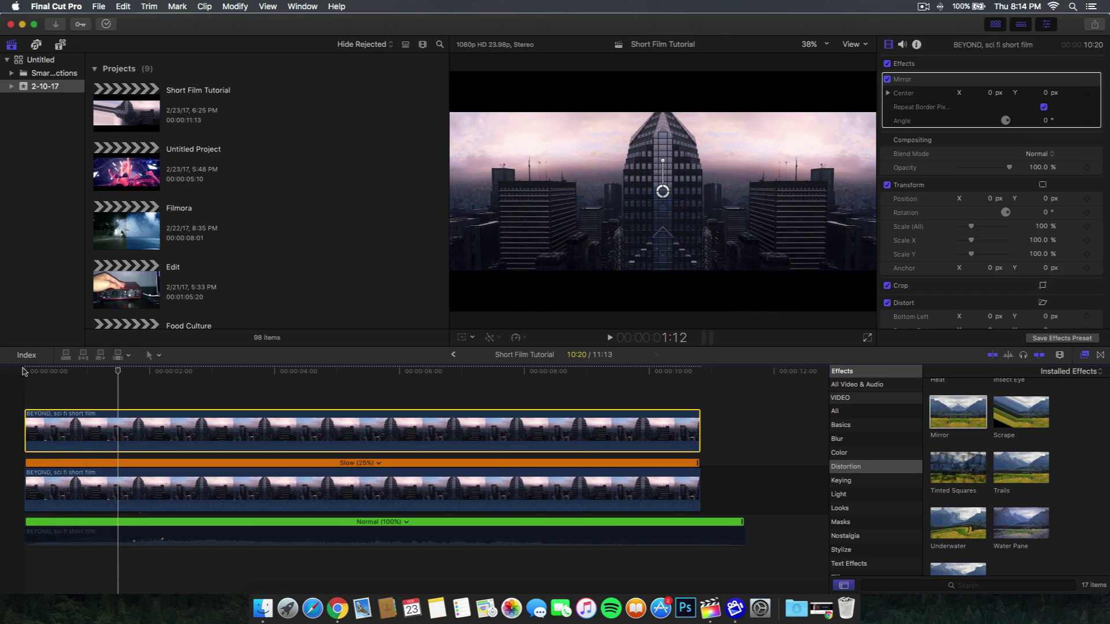
{"action": "left_click_drag", "start_coordinate": [114, 379], "coordinate": [88, 375]}
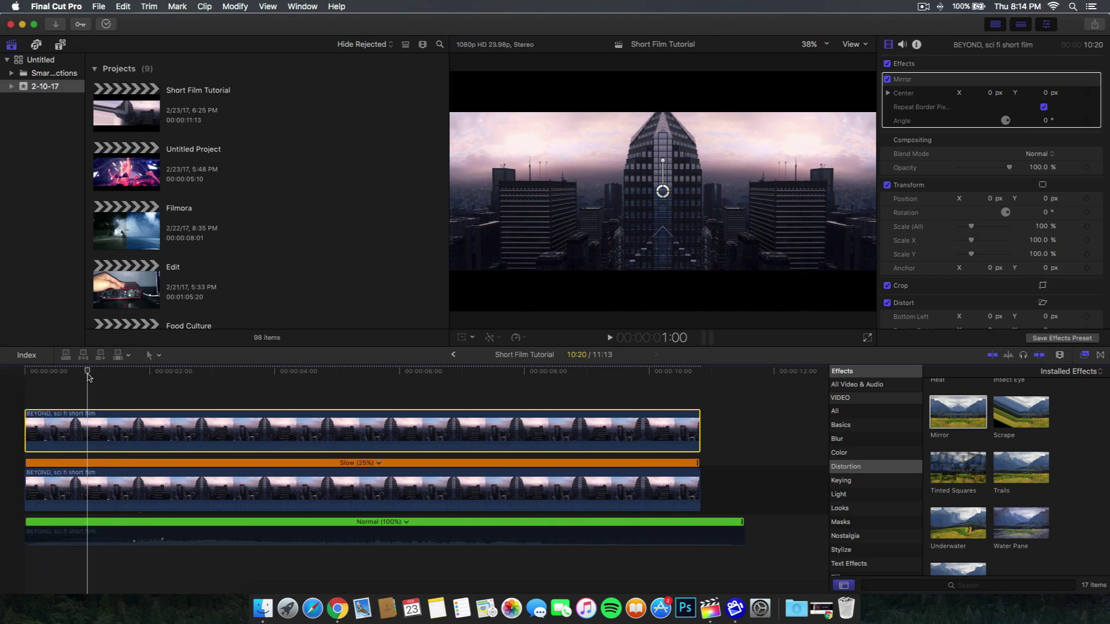
{"action": "left_click", "coordinate": [1087, 120]}
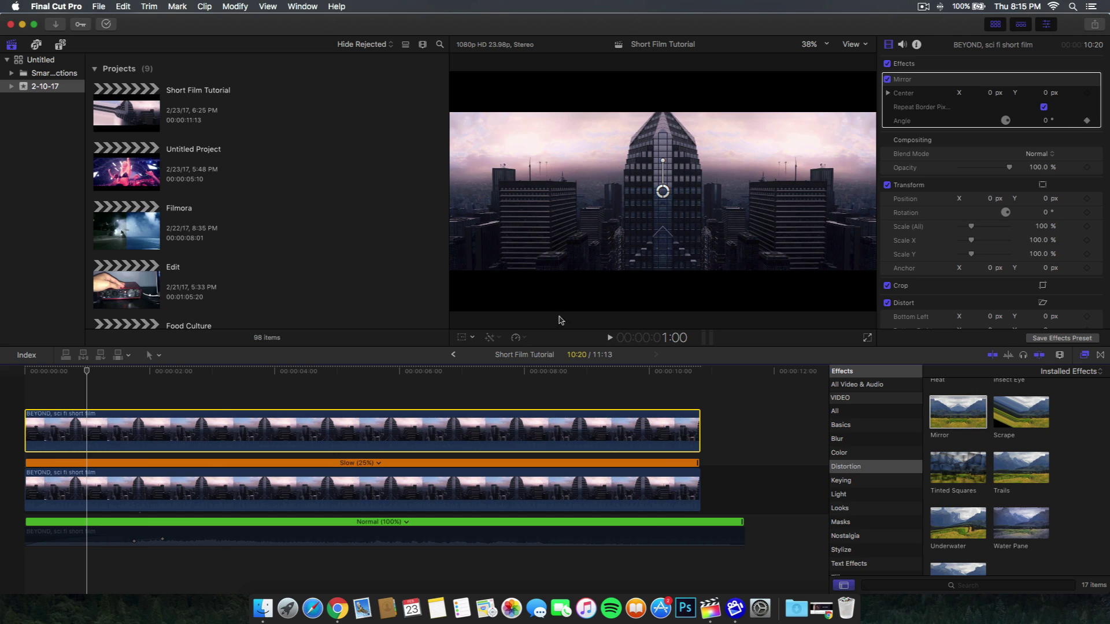
{"action": "key", "text": "space"}
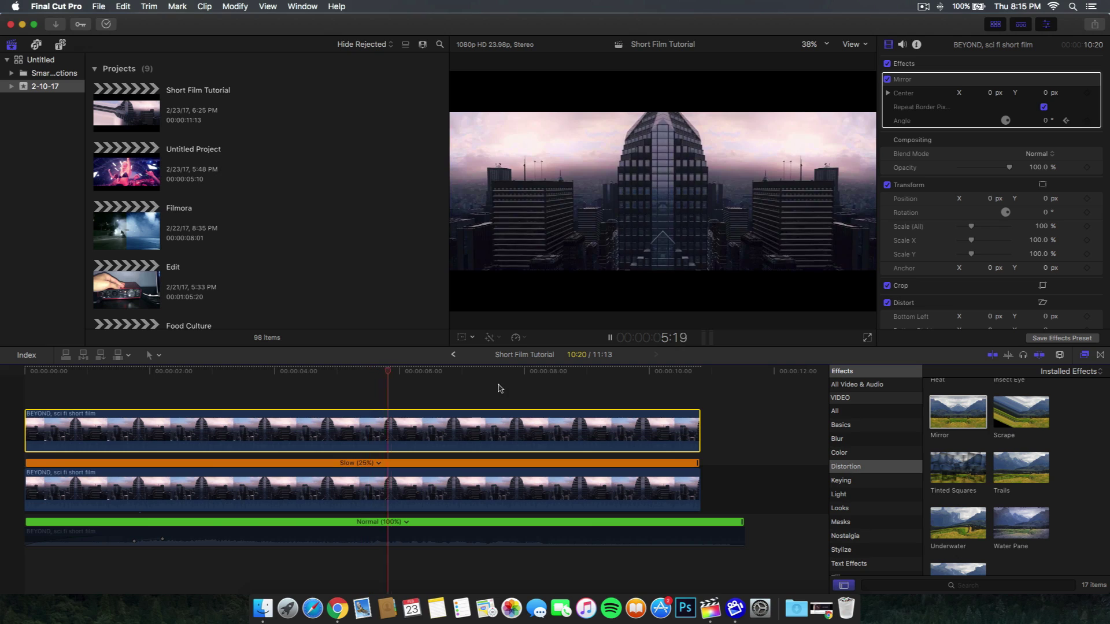
At the clip's end, set the Mirror Angle to 90°, adding a second keyframe
{"action": "key", "text": "space"}
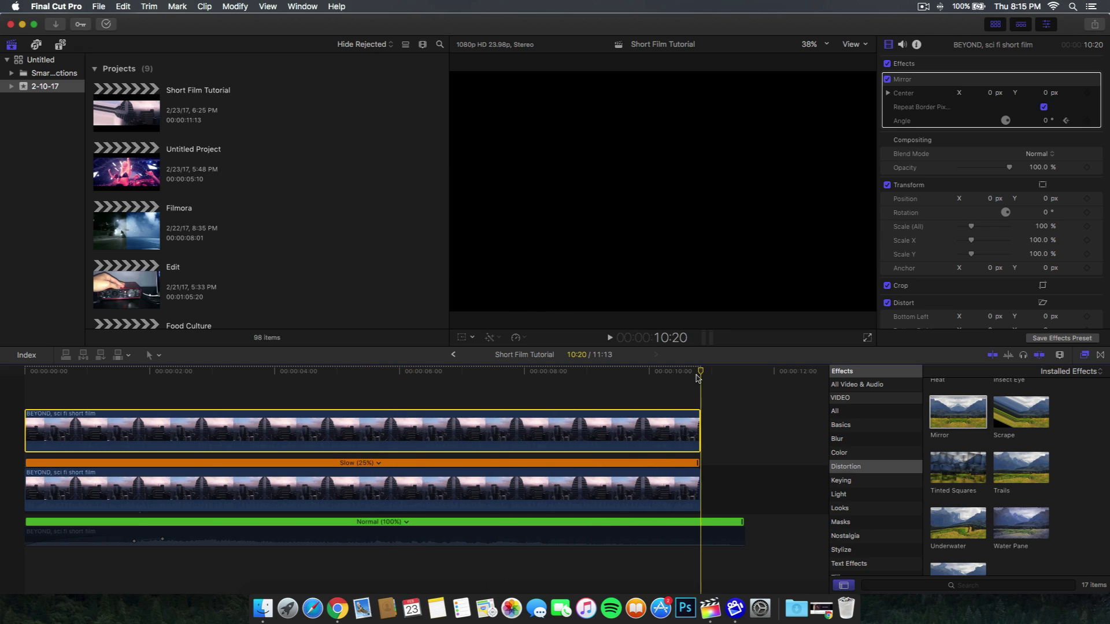
{"action": "left_click", "coordinate": [651, 373]}
{"action": "left_click_drag", "start_coordinate": [646, 379], "coordinate": [702, 378]}
{"action": "left_click", "coordinate": [633, 373]}
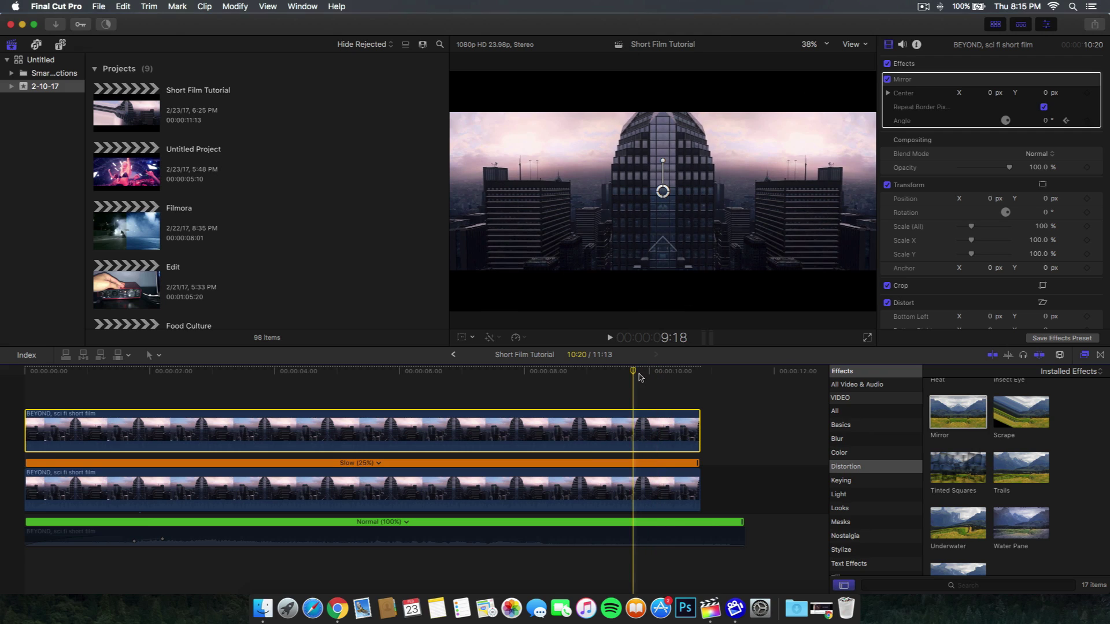
{"action": "left_click_drag", "start_coordinate": [640, 377], "coordinate": [701, 375]}
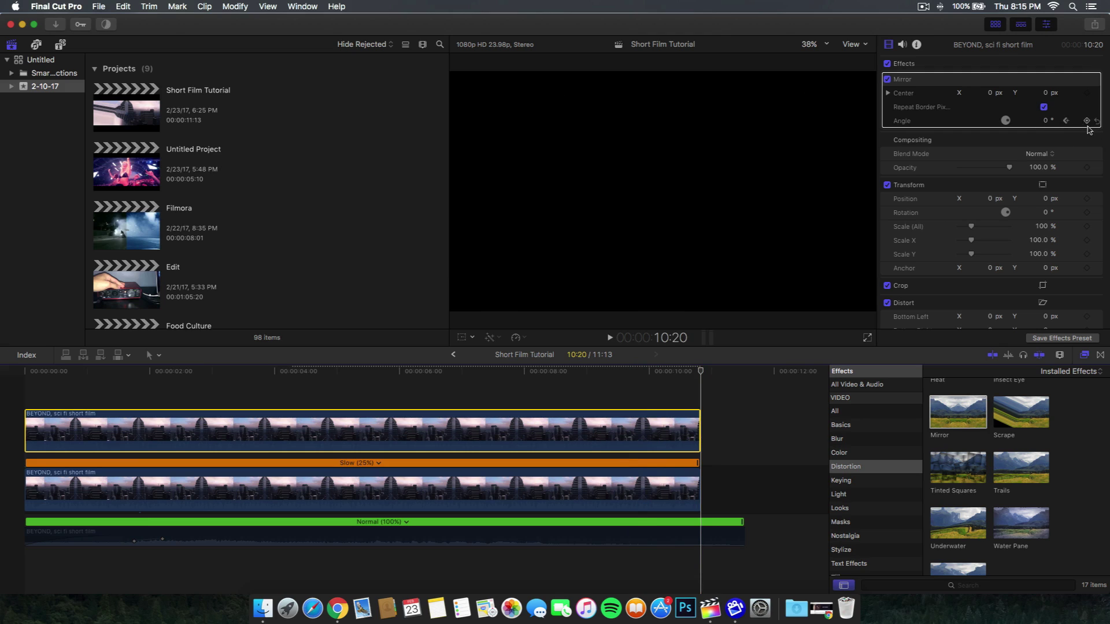
{"action": "left_click", "coordinate": [1046, 122]}
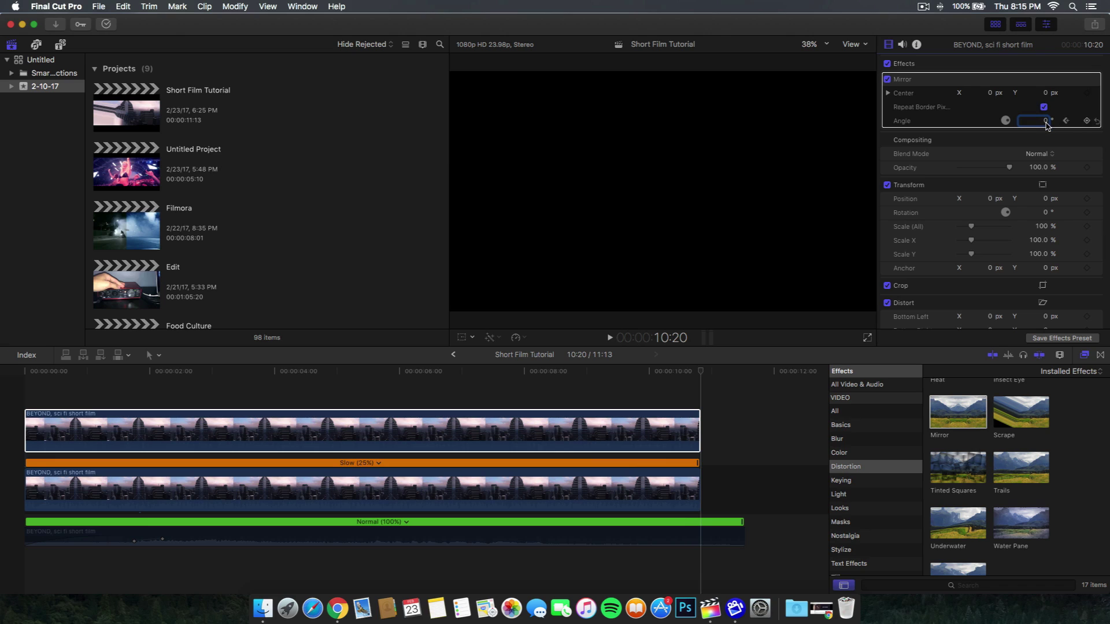
{"action": "type", "text": "90"}
{"action": "key", "text": "Return"}
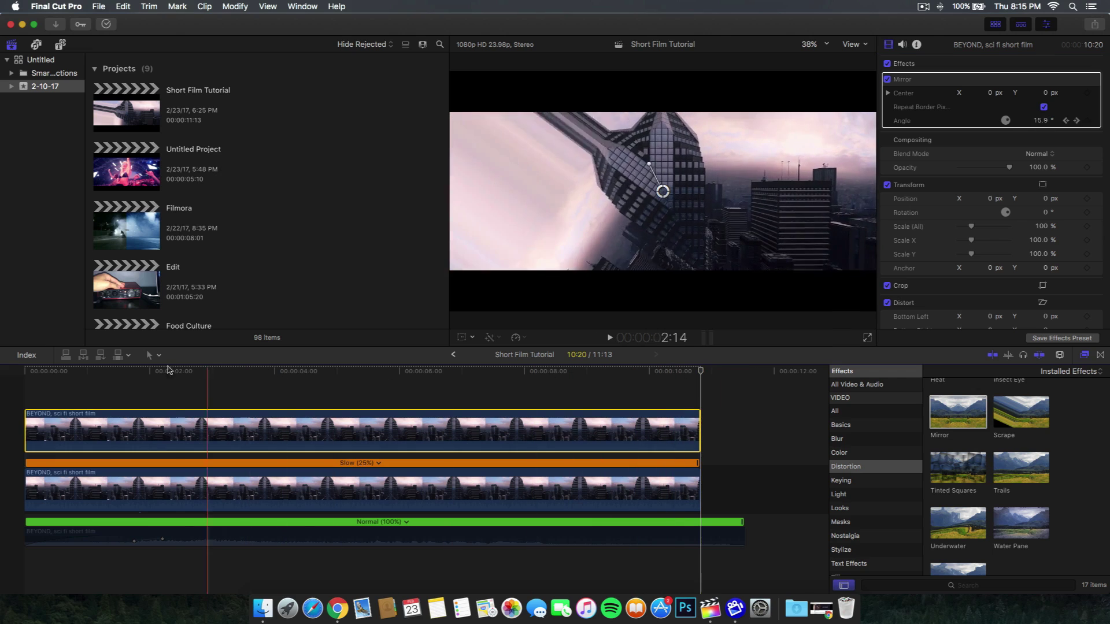
Play the Mirror fold animation from the timeline start to about nine seconds
{"action": "key", "text": "space"}
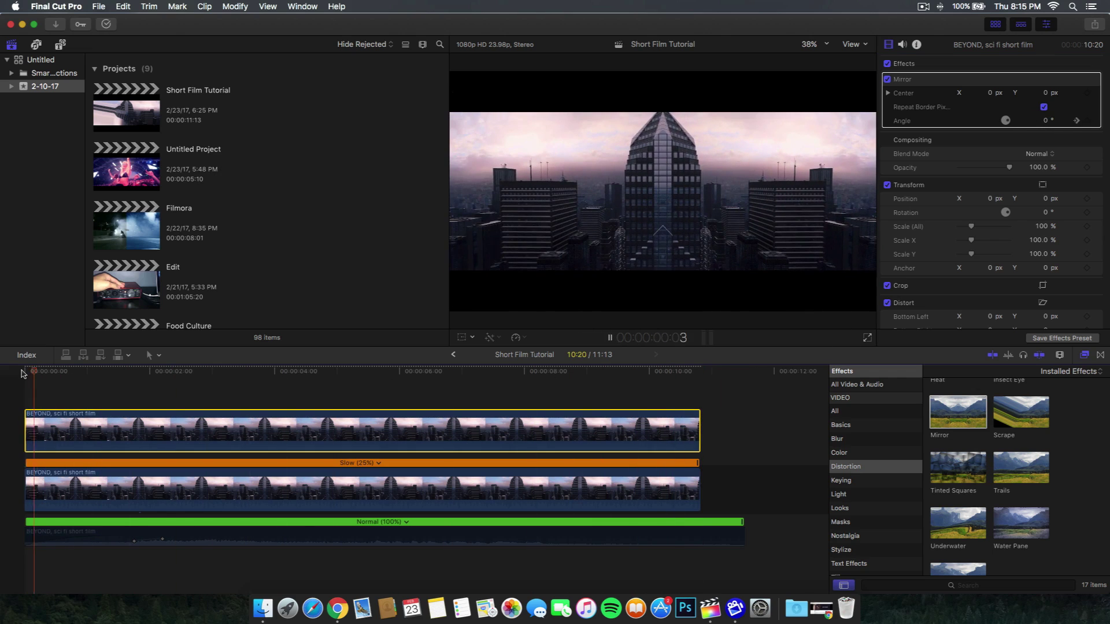
{"action": "key", "text": "space"}
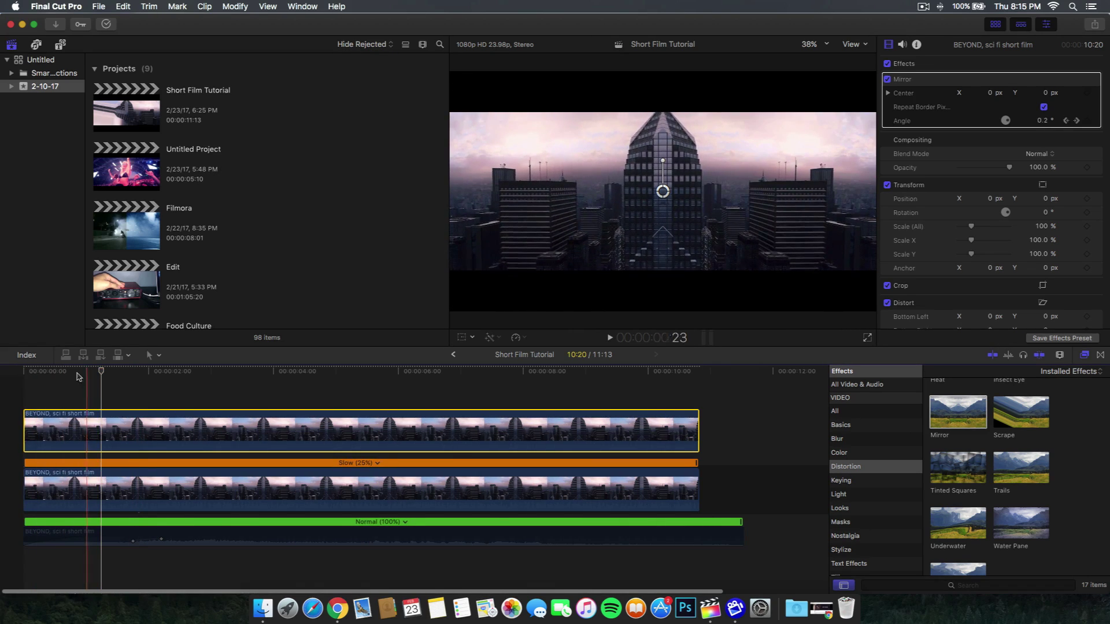
{"action": "left_click", "coordinate": [15, 374]}
{"action": "key", "text": "space"}
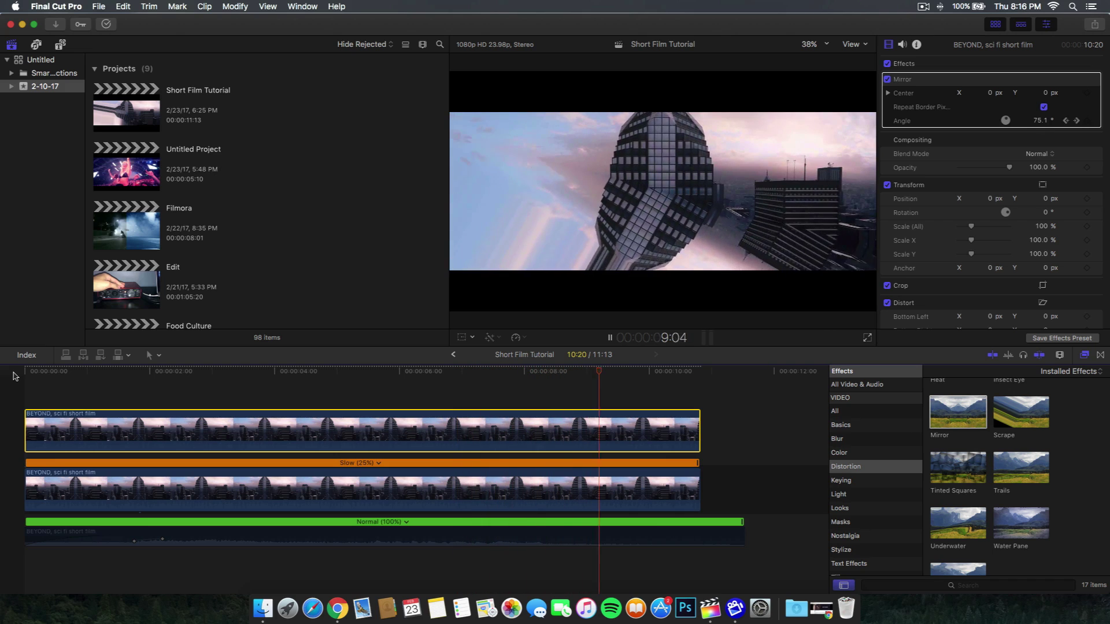
{"action": "key", "text": "space"}
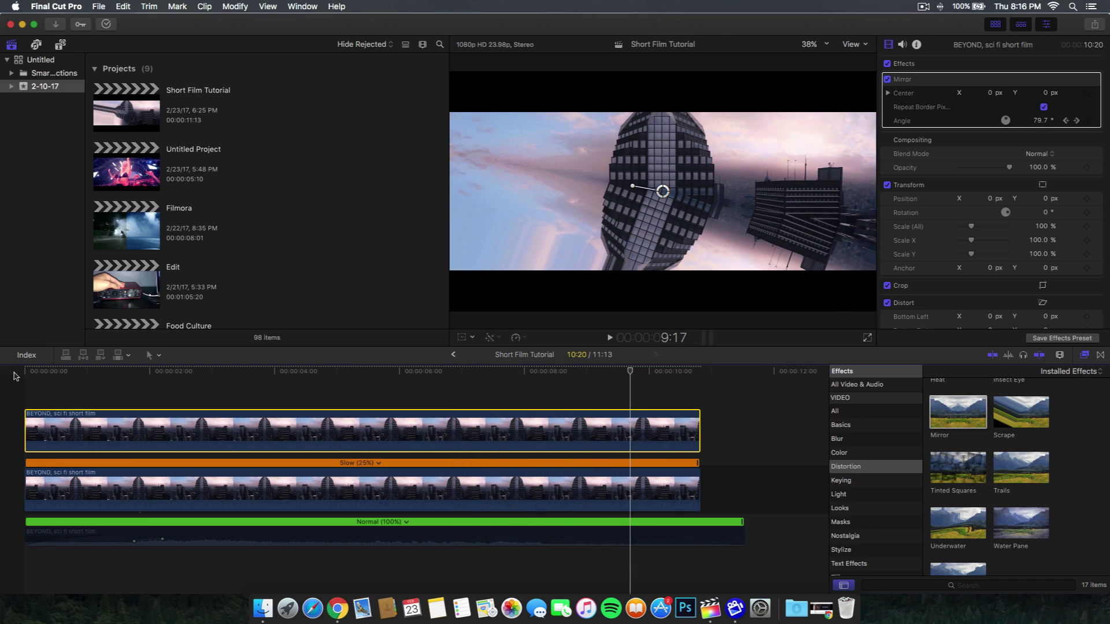
{"action": "left_click", "coordinate": [14, 376]}
Replay the fold from just inside the clip, then select the top building clip
{"action": "left_click", "coordinate": [70, 376]}
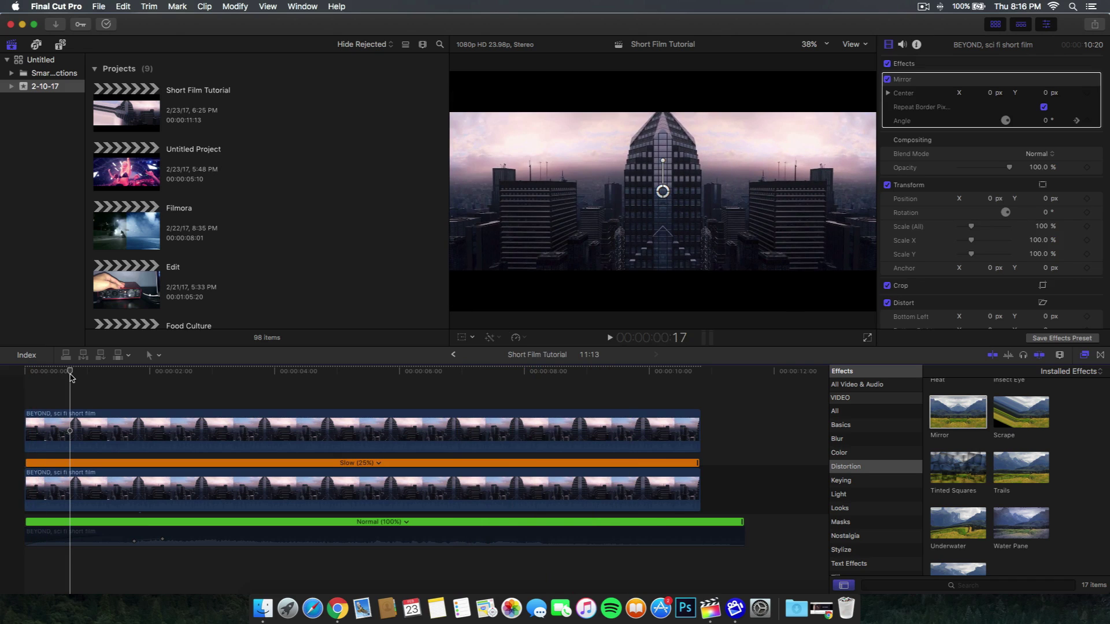
{"action": "key", "text": "space"}
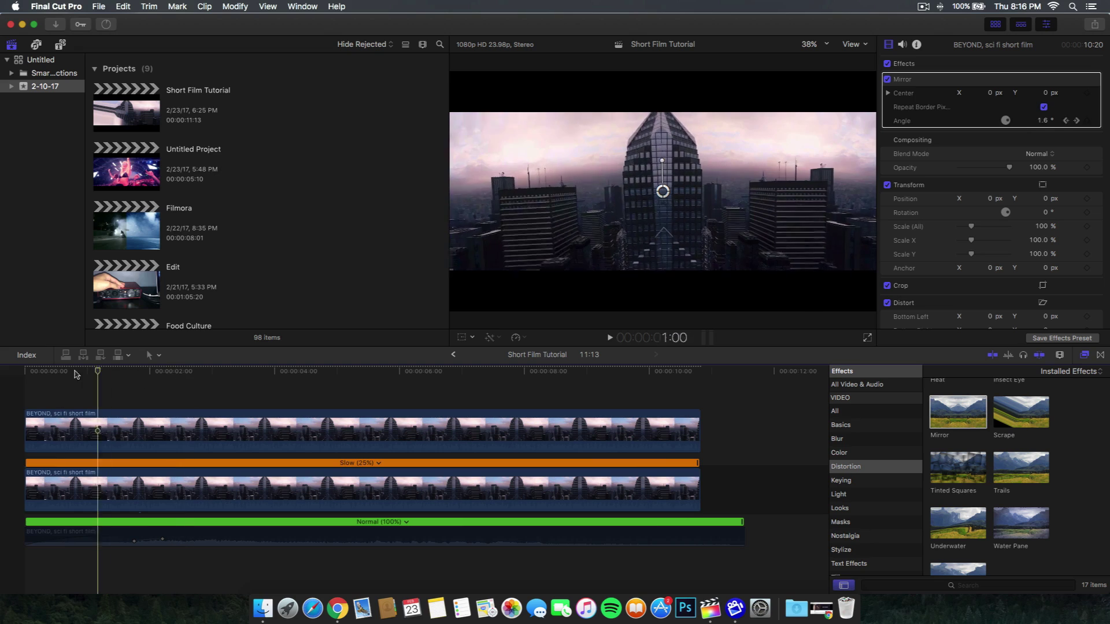
{"action": "left_click", "coordinate": [29, 372]}
{"action": "left_click", "coordinate": [55, 430]}
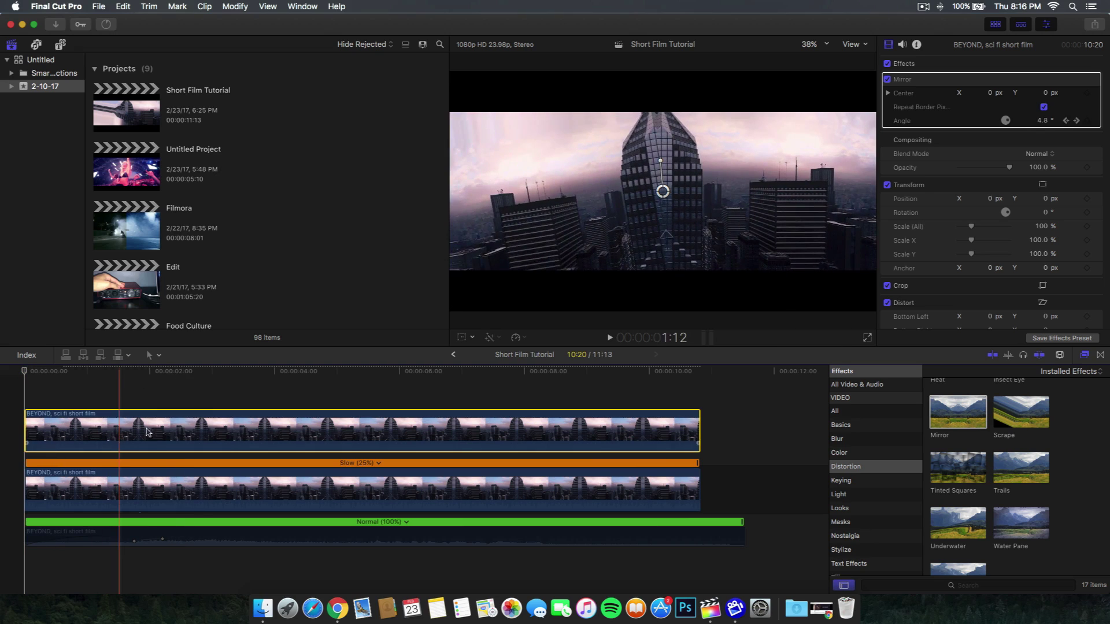
Shrink the viewer to 25% and show on-screen Transform handles for the clip
{"action": "left_click", "coordinate": [472, 337]}
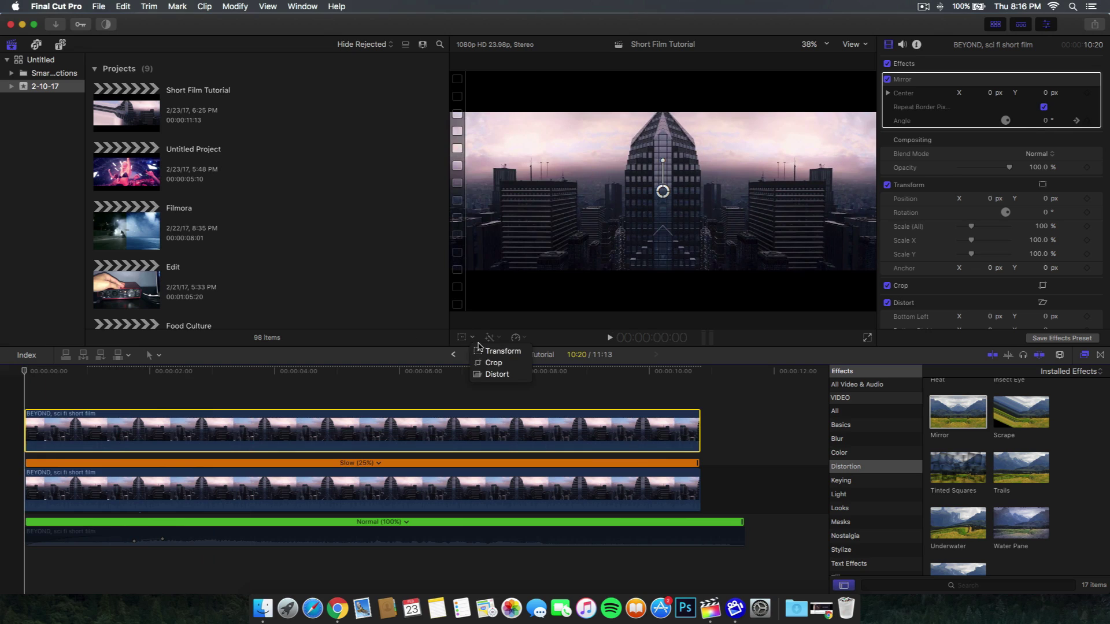
{"action": "left_click", "coordinate": [350, 439]}
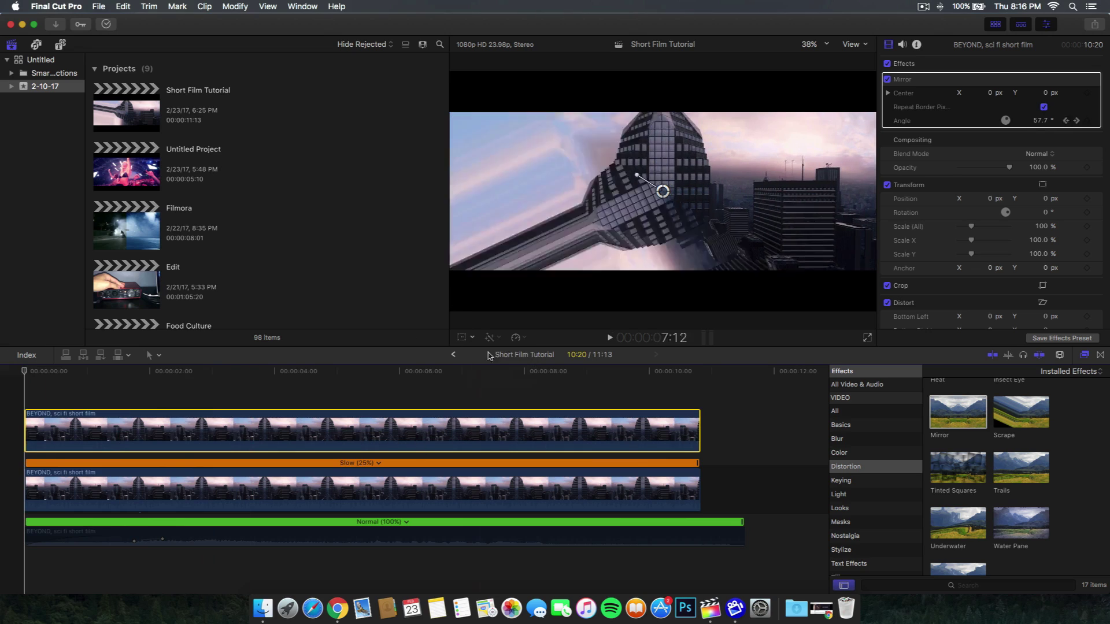
{"action": "left_click", "coordinate": [575, 142]}
{"action": "left_click", "coordinate": [813, 44]}
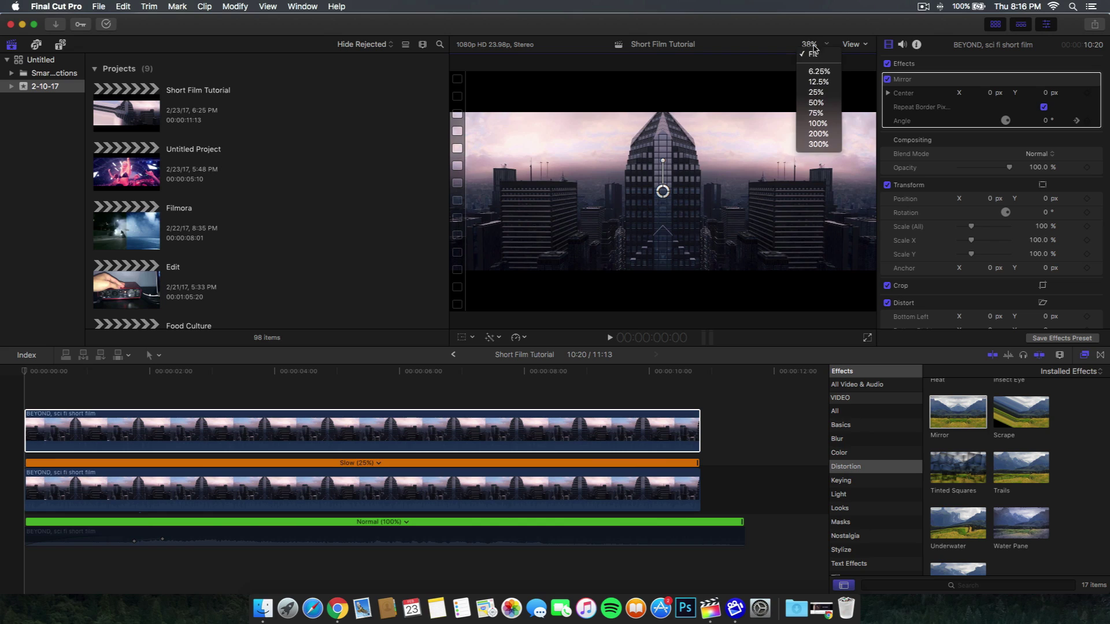
{"action": "left_click", "coordinate": [824, 94]}
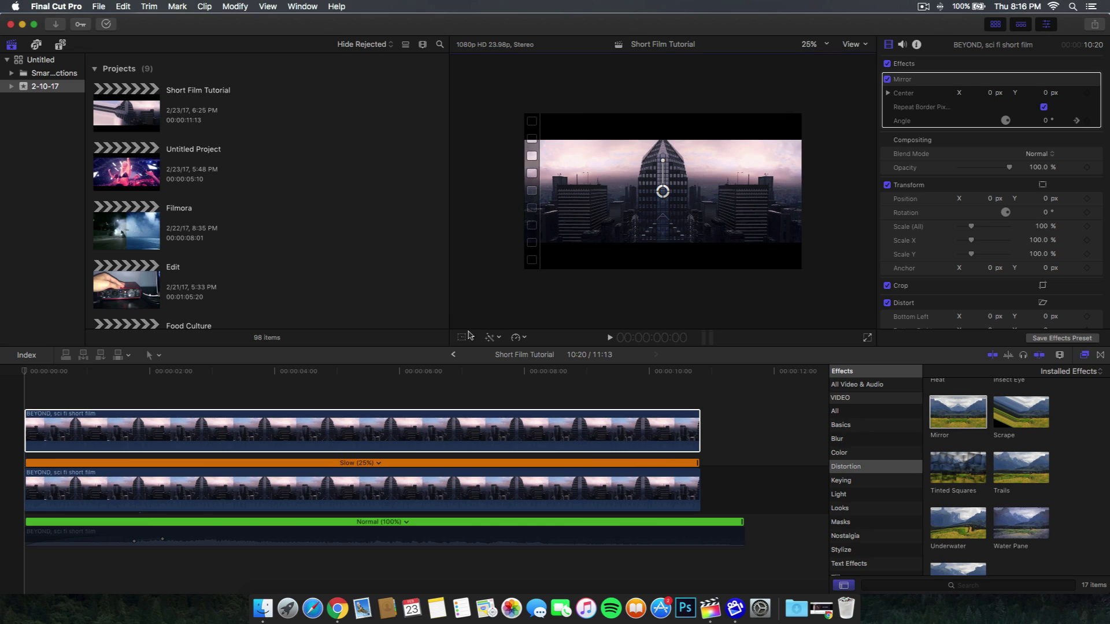
{"action": "left_click", "coordinate": [462, 337]}
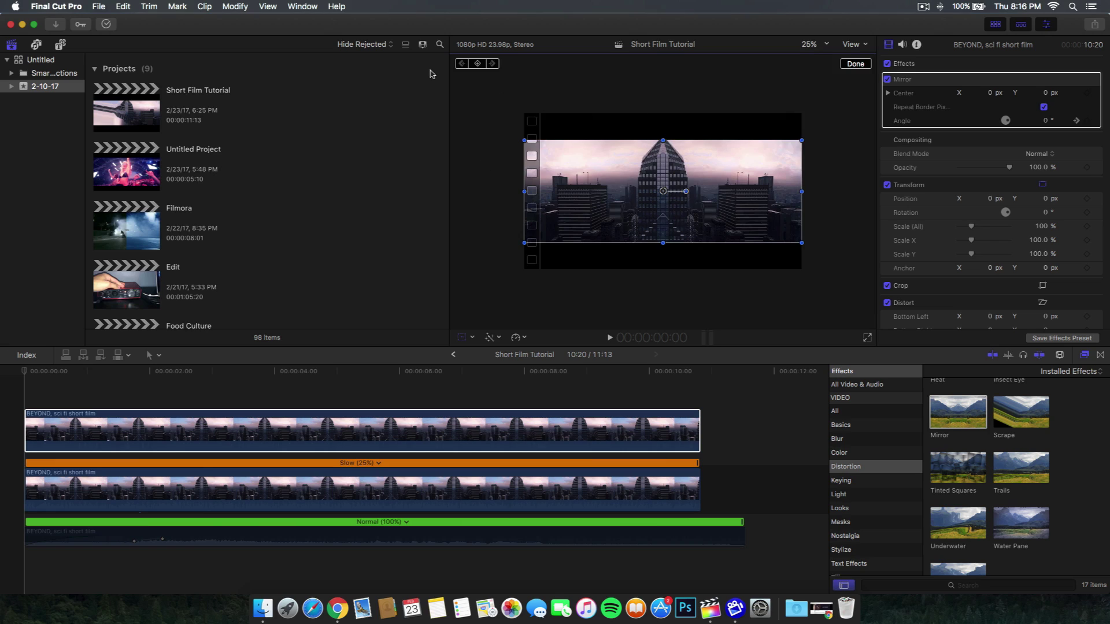
Keyframe Transform scale at 100% at the start and about 157% at 3:04
{"action": "left_click", "coordinate": [477, 64]}
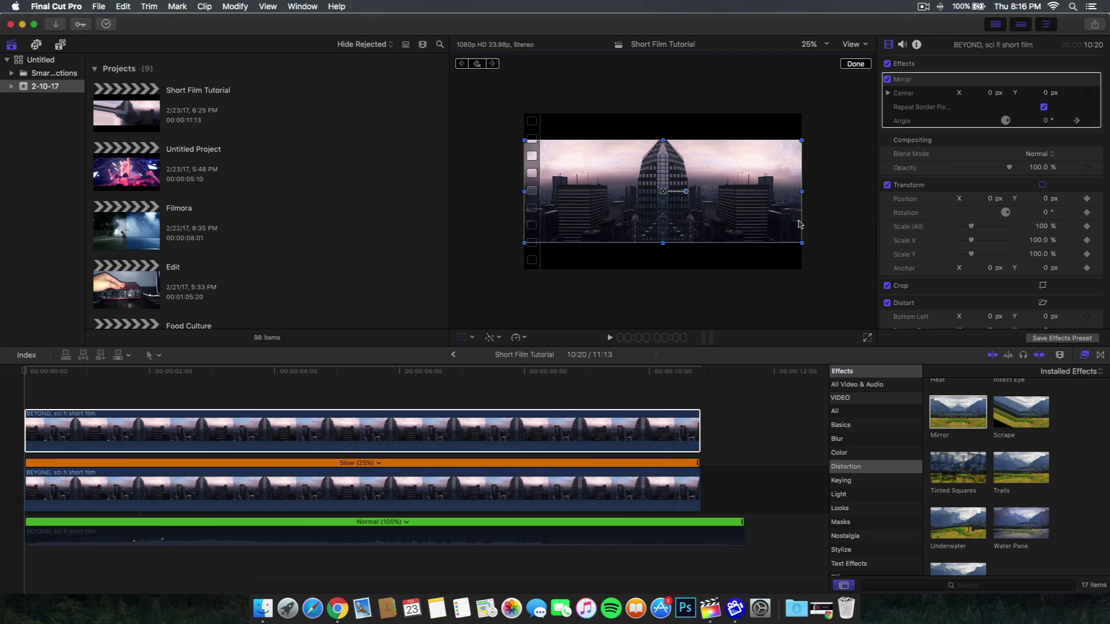
{"action": "left_click", "coordinate": [224, 377]}
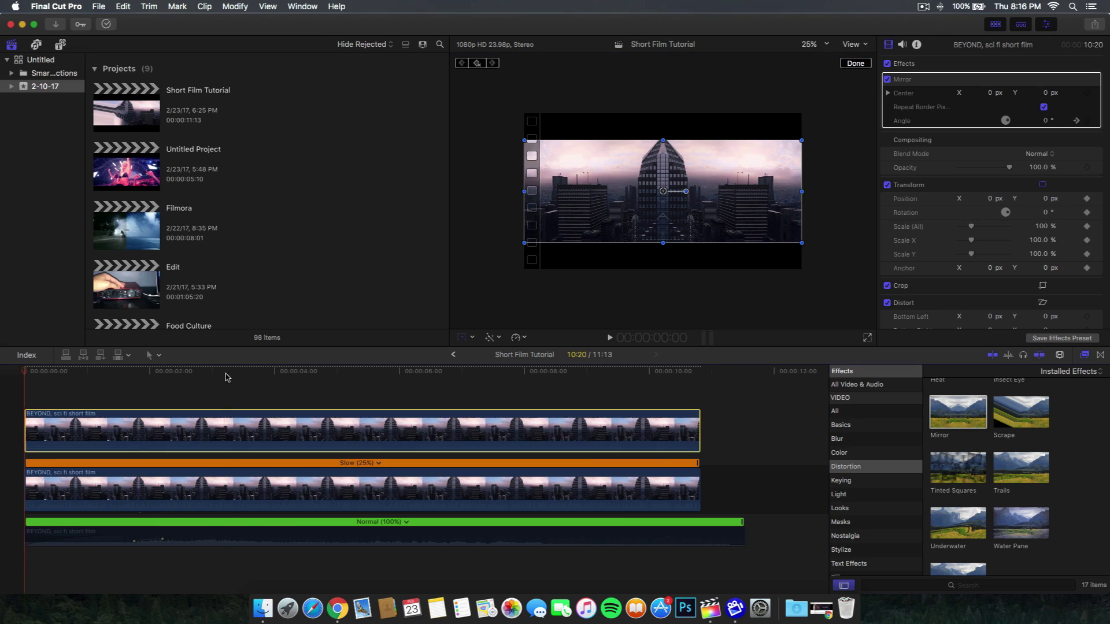
{"action": "left_click", "coordinate": [806, 237]}
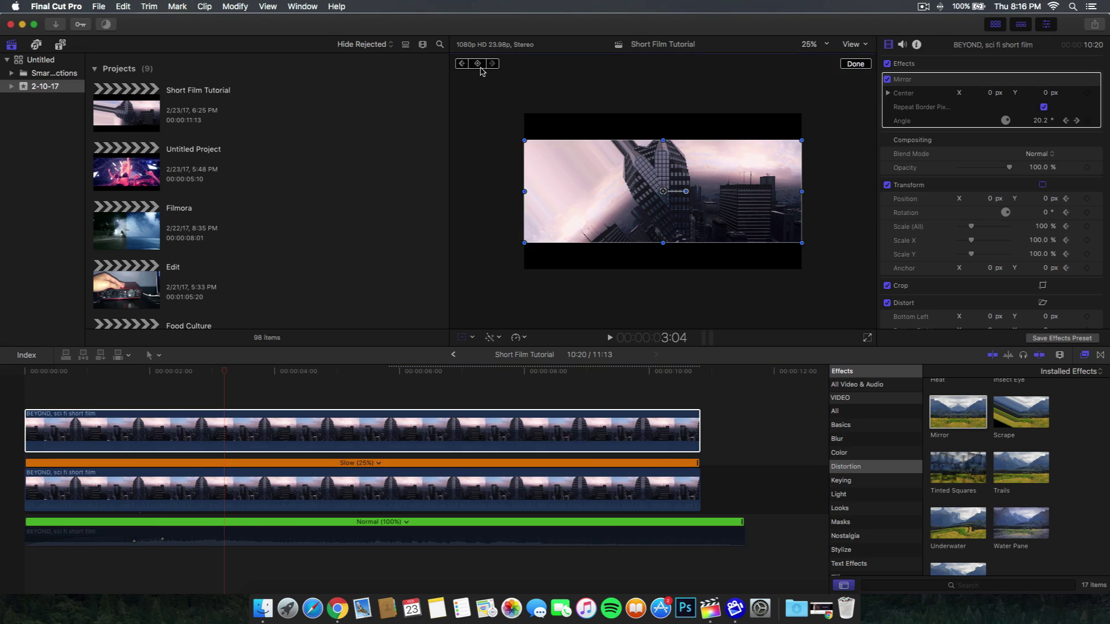
{"action": "left_click_drag", "start_coordinate": [802, 243], "coordinate": [831, 273]}
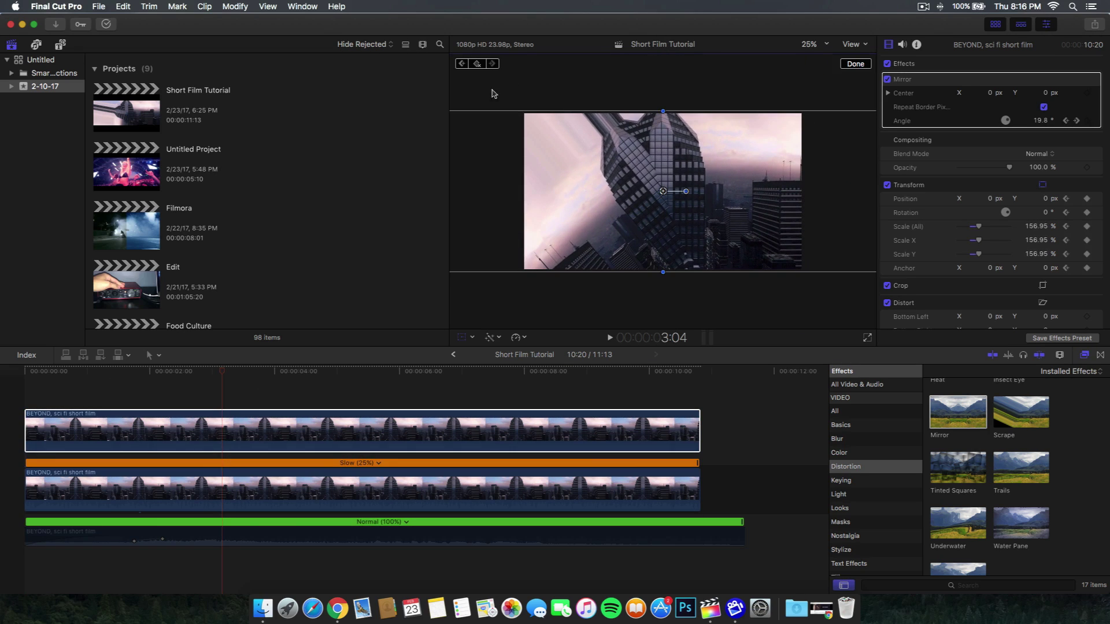
{"action": "left_click", "coordinate": [855, 64]}
{"action": "left_click_drag", "start_coordinate": [229, 370], "coordinate": [45, 374]}
{"action": "key", "text": "space"}
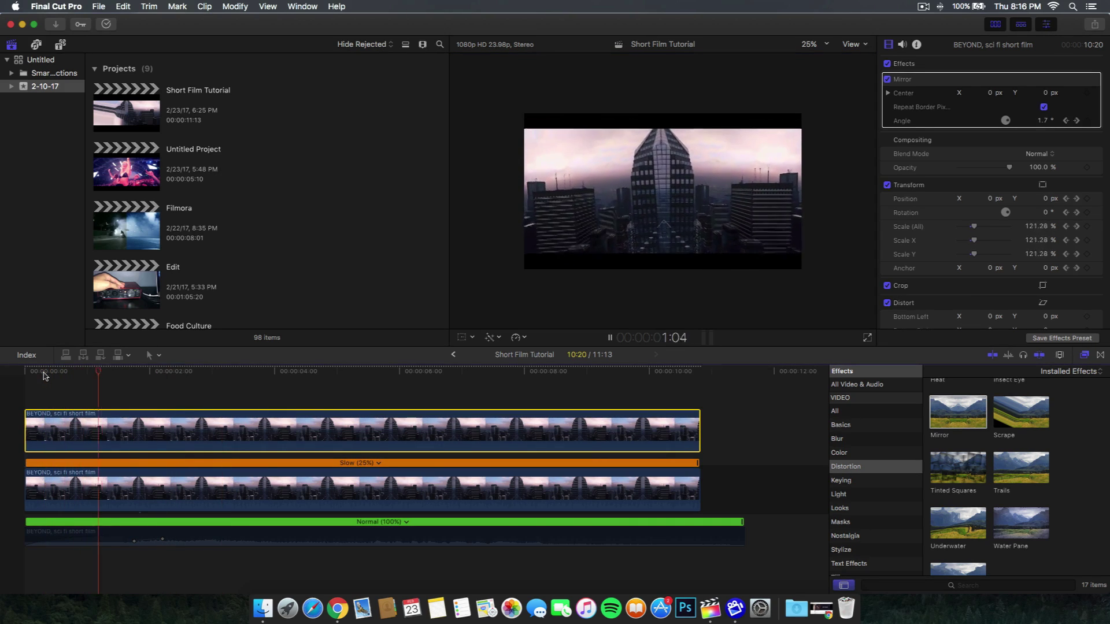
{"action": "key", "text": "space"}
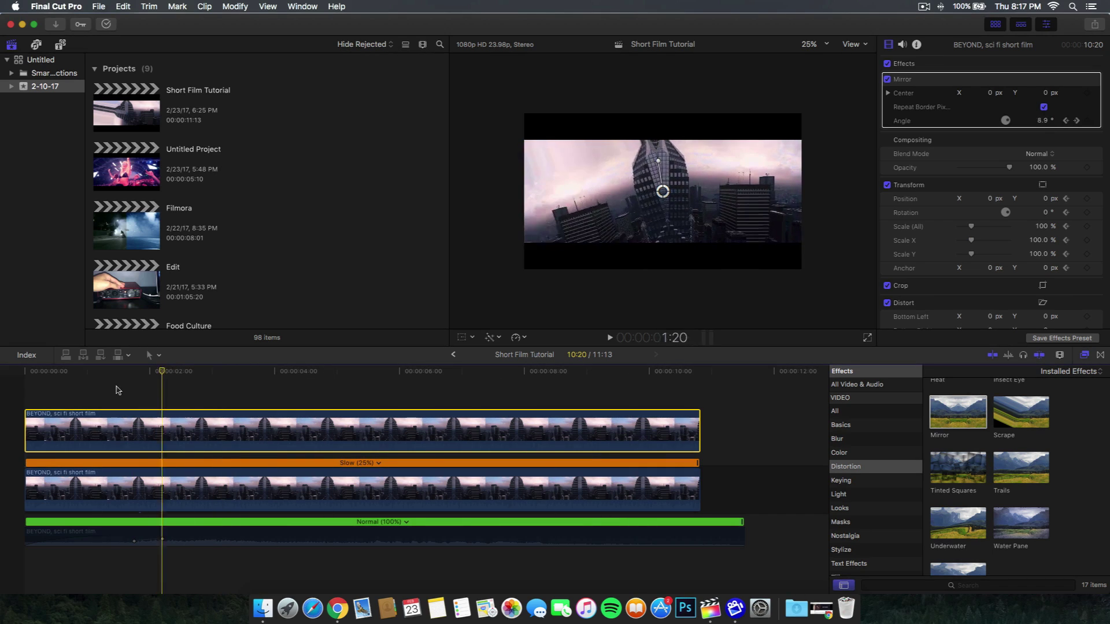
{"action": "left_click", "coordinate": [33, 390]}
{"action": "left_click", "coordinate": [454, 393]}
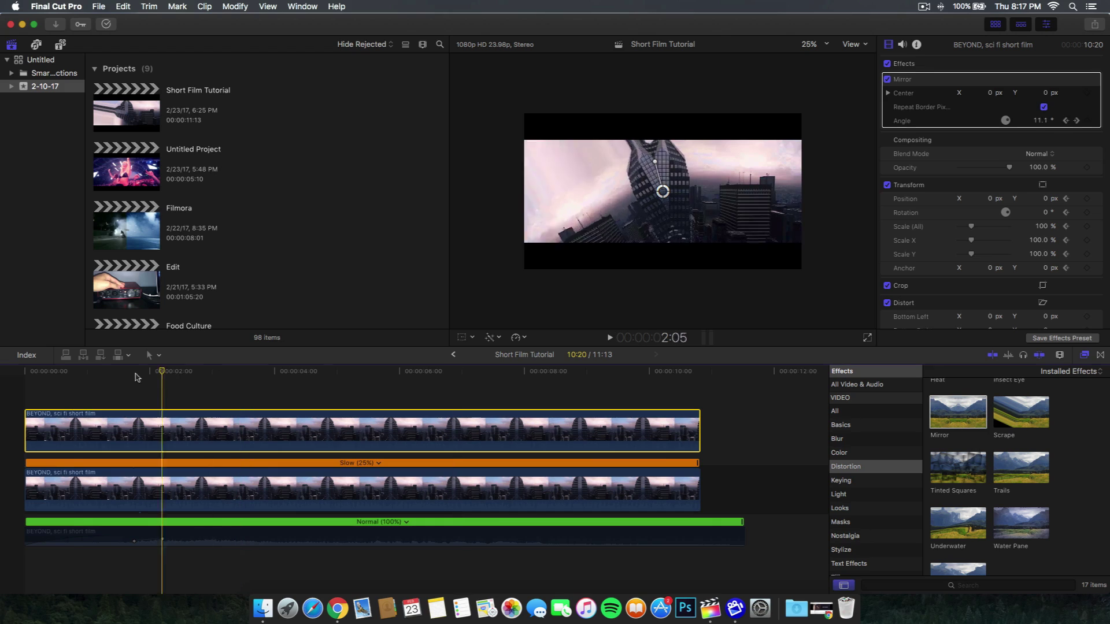
{"action": "left_click", "coordinate": [74, 440]}
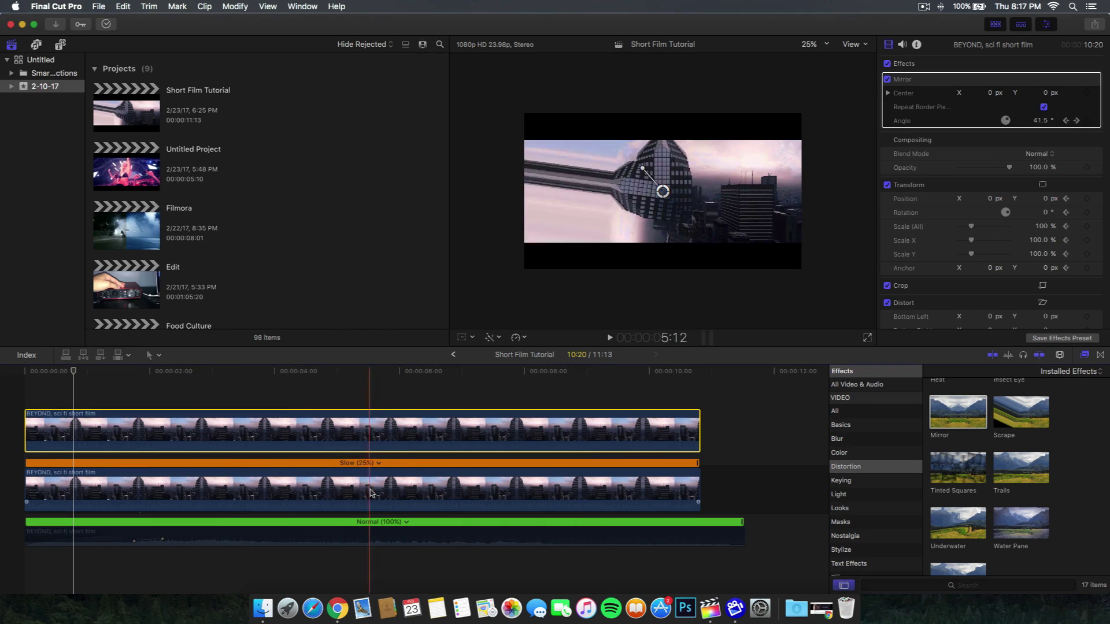
Open and dismiss the top clip's context menu, then play the project from the start
{"action": "right_click", "coordinate": [341, 435]}
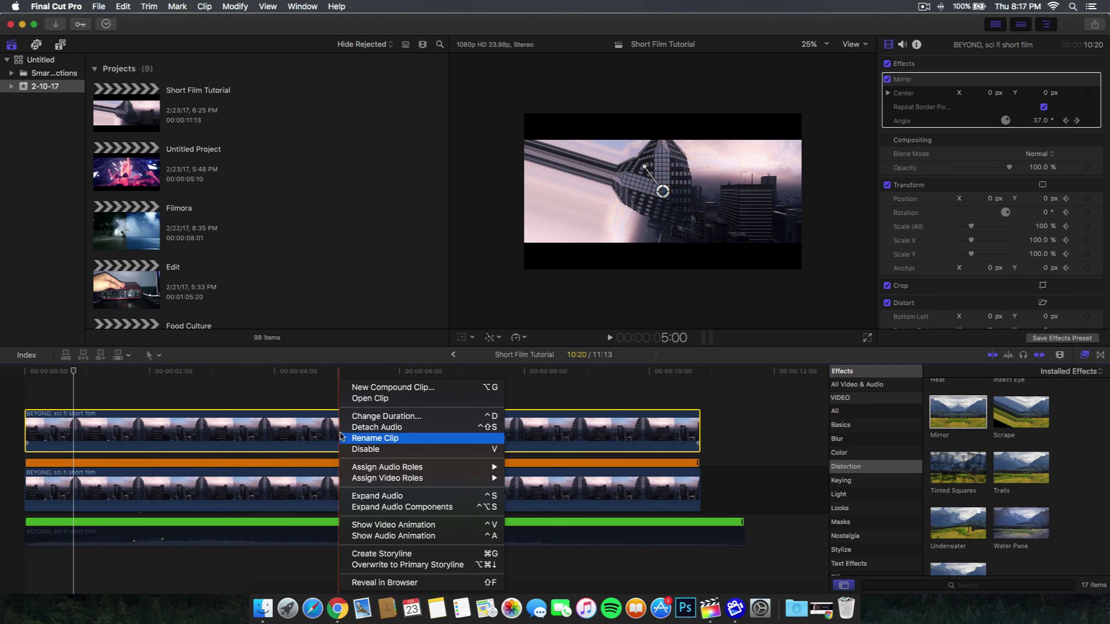
{"action": "left_click", "coordinate": [262, 429]}
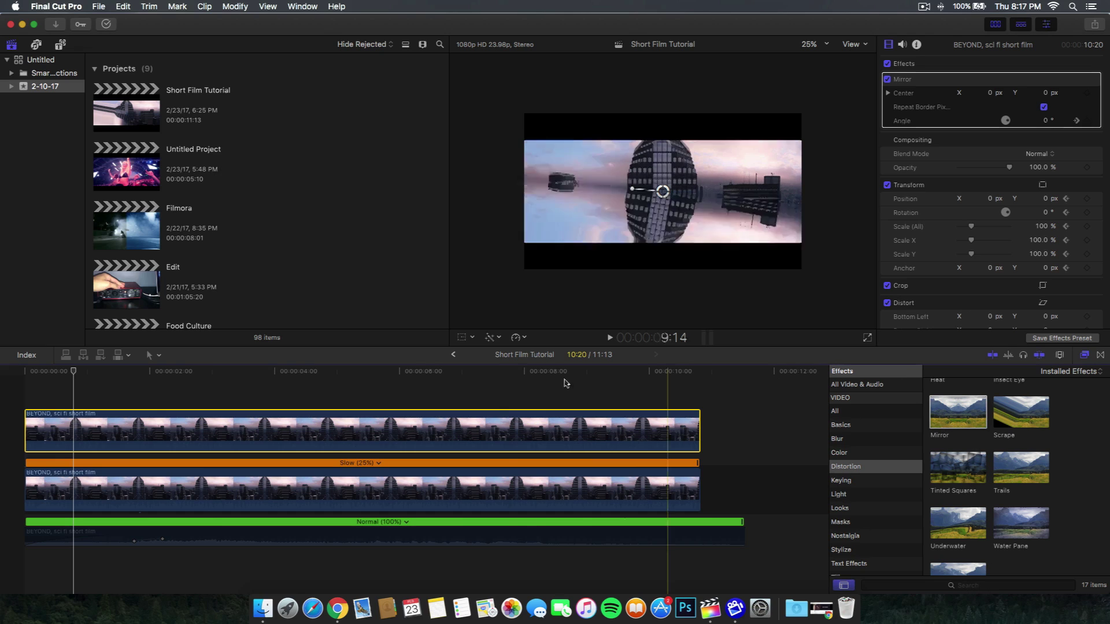
{"action": "left_click", "coordinate": [21, 376]}
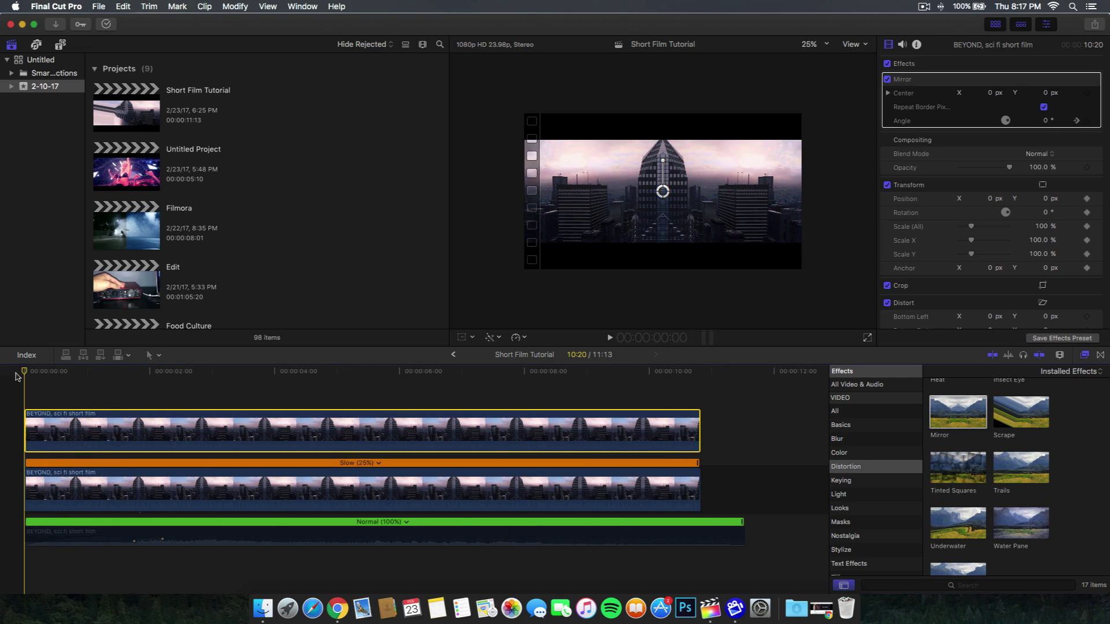
{"action": "key", "text": "space"}
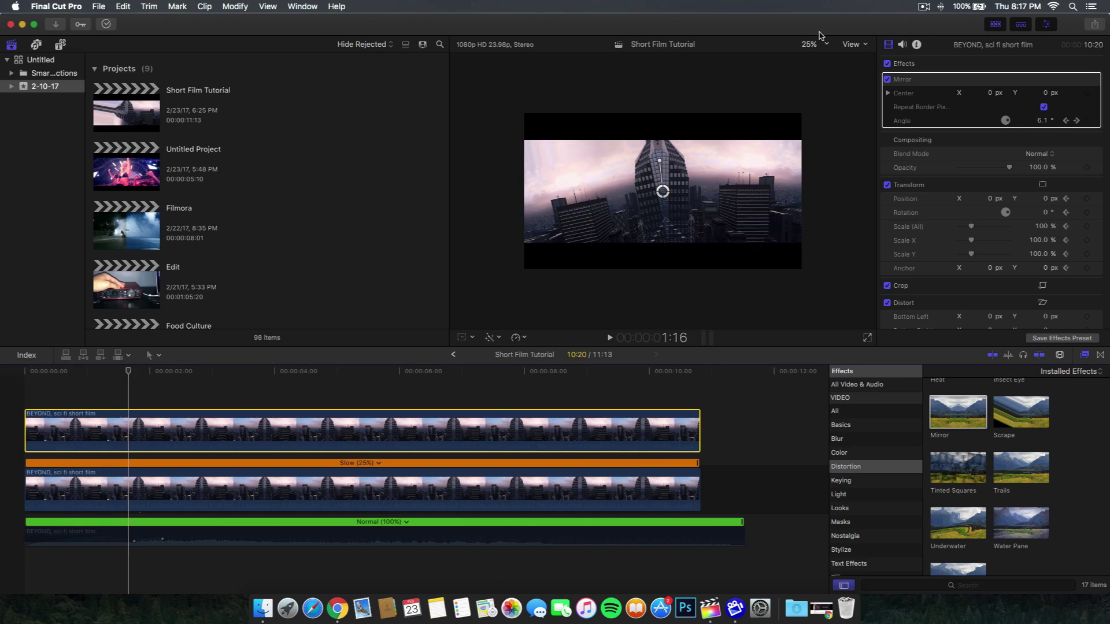
Select the soundtrack audio clip, scroll the timeline right, and return to the project start
{"action": "left_click", "coordinate": [172, 532]}
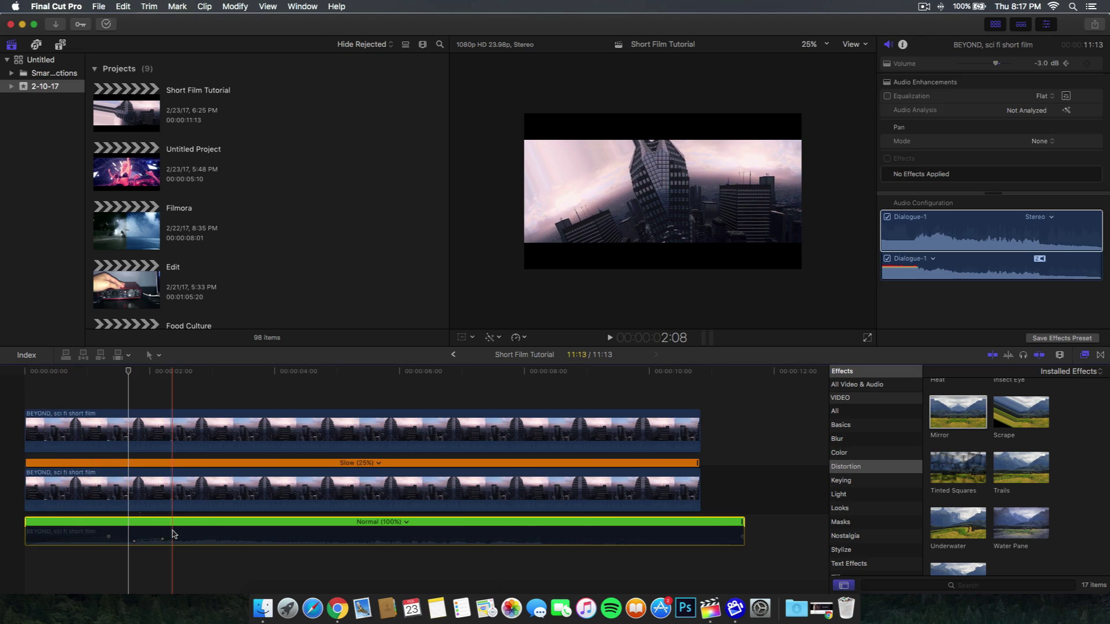
{"action": "scroll", "coordinate": [173, 533], "scroll_direction": "right", "scroll_amount": 3}
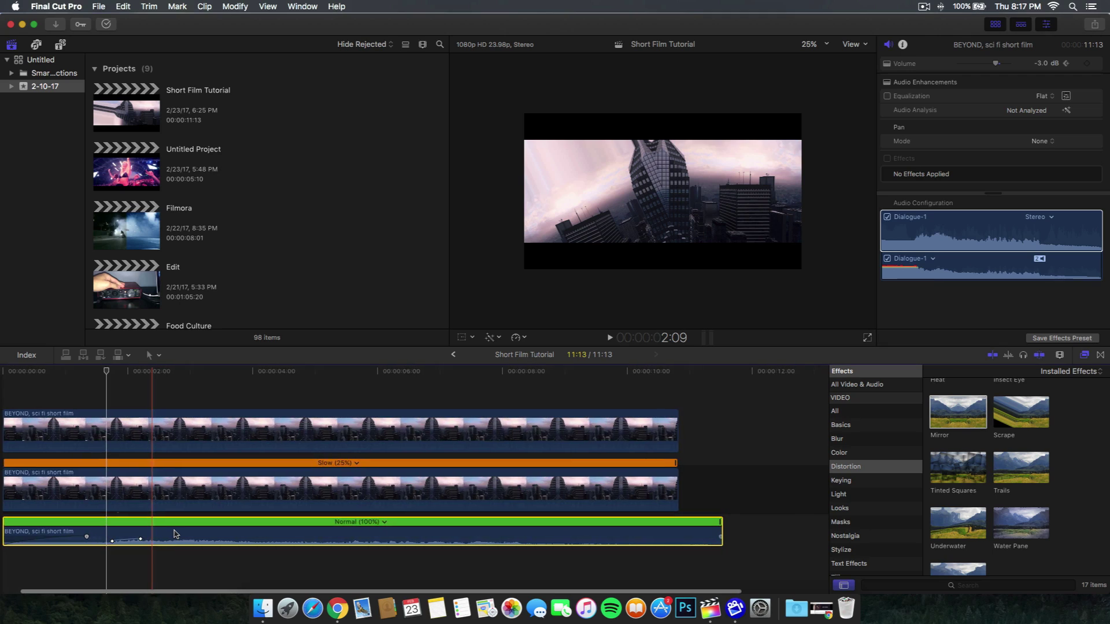
{"action": "key", "text": "Home"}
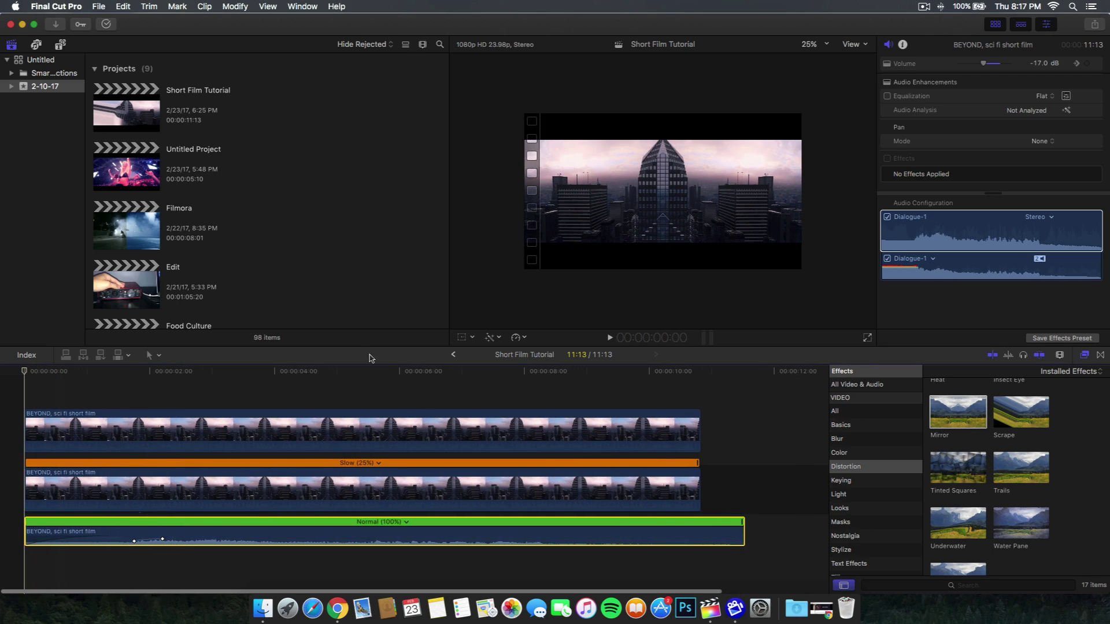